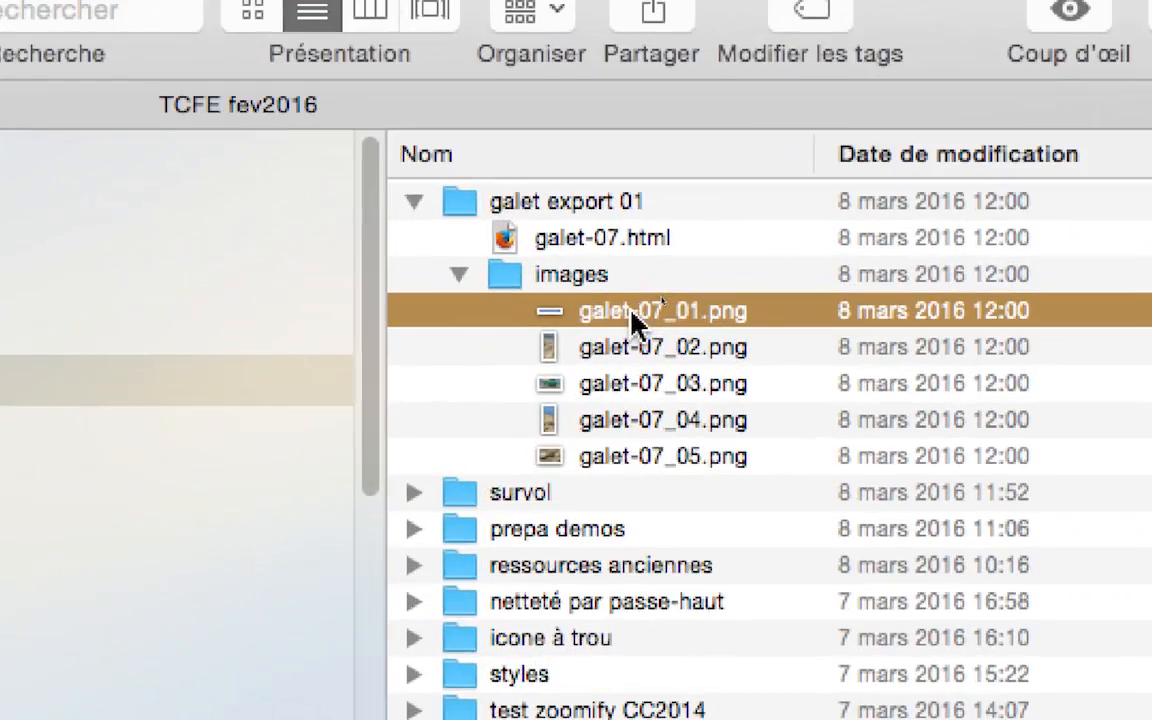
# Browse the galet-07 PNG slices in the images folder, then open galet-07.html in the browser.
pyautogui.press('Down')
pyautogui.press('Down')
pyautogui.press('Down')
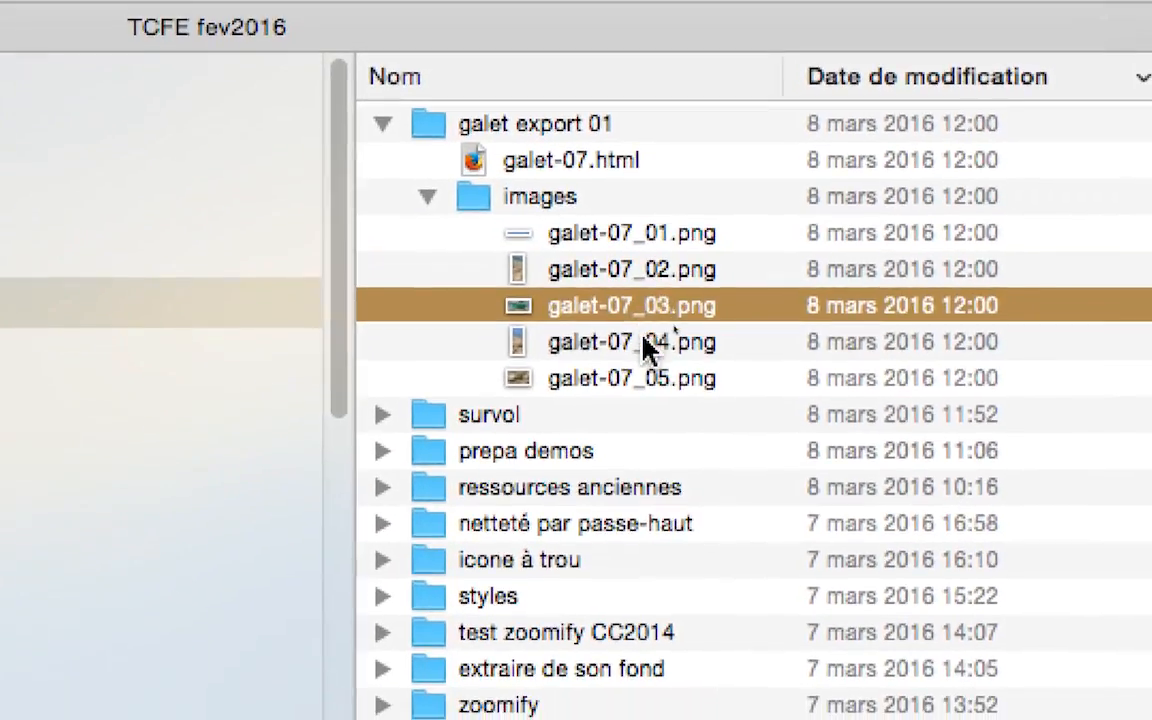
pyautogui.press('Down')
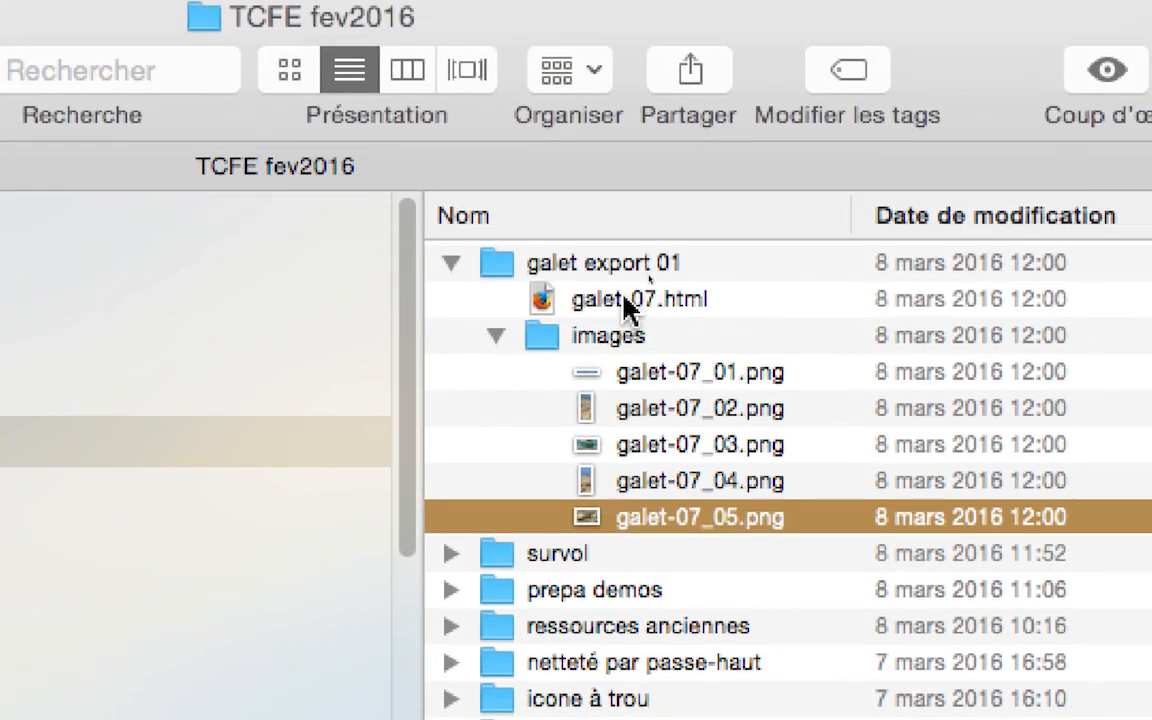
pyautogui.doubleClick(622, 299)
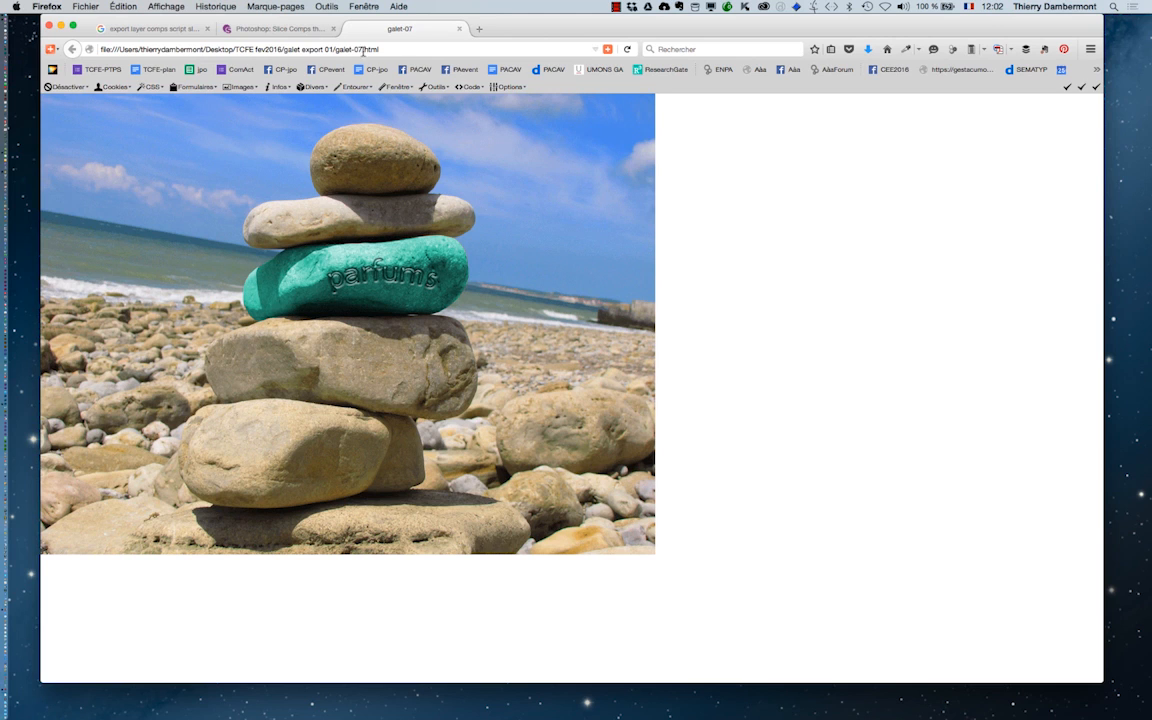
pyautogui.rightClick(212, 189)
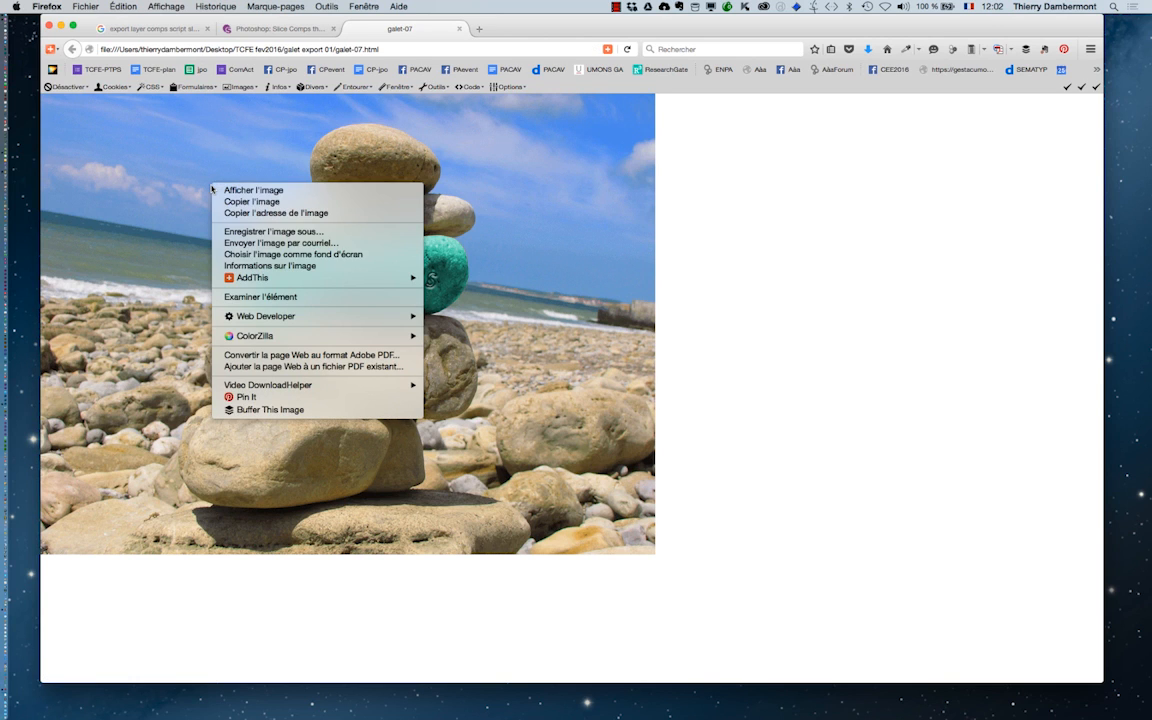
pyautogui.click(496, 278)
pyautogui.rightClick(418, 264)
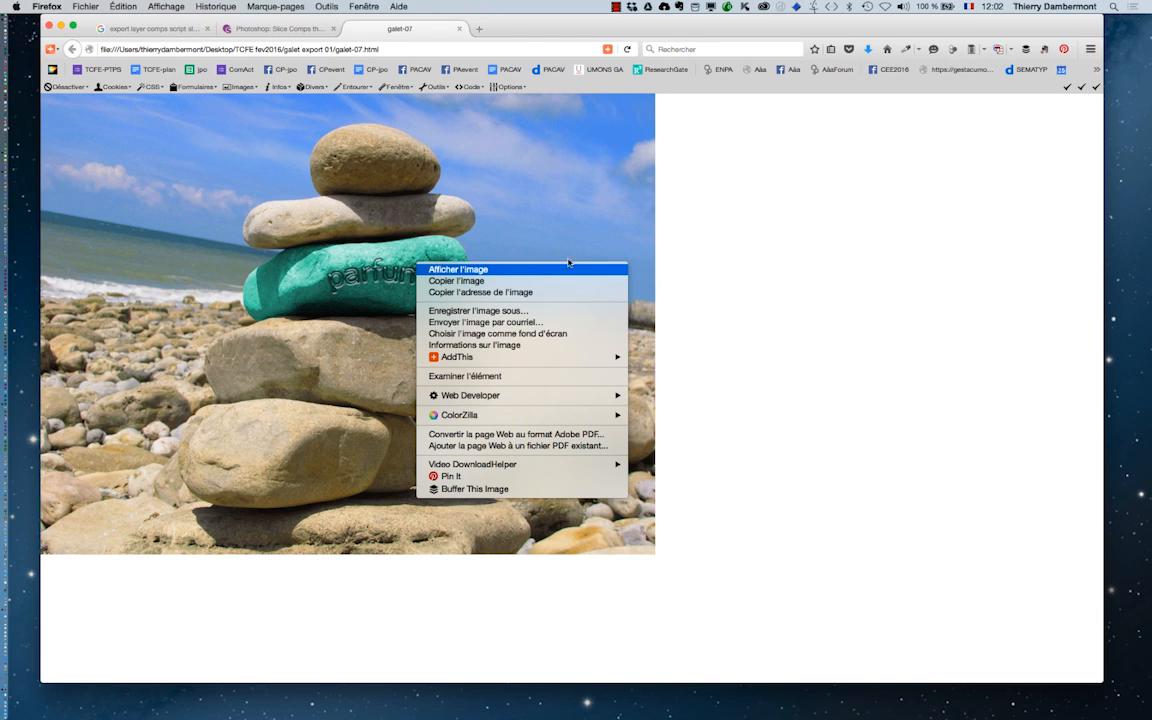
pyautogui.click(681, 393)
# Open the galet-07 page's source code and examine the CSS rules that position each slice.
pyautogui.rightClick(709, 398)
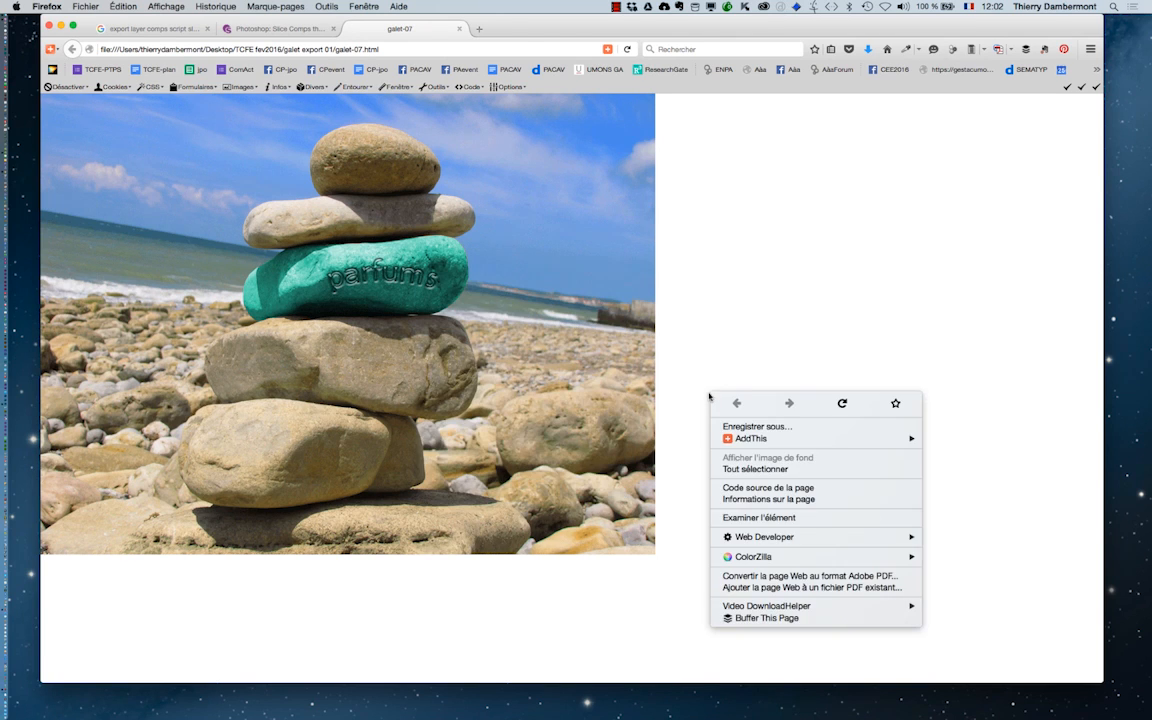
pyautogui.click(806, 488)
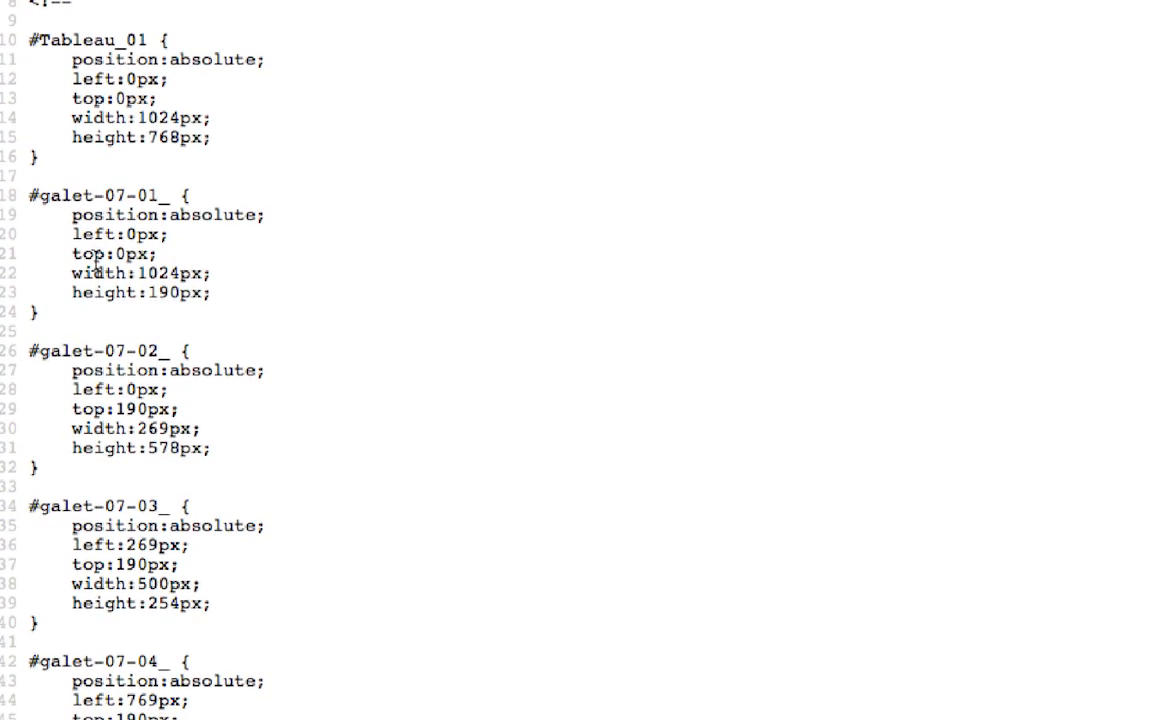
pyautogui.scroll(-2, 96, 265)
pyautogui.scroll(-8, 96, 265)
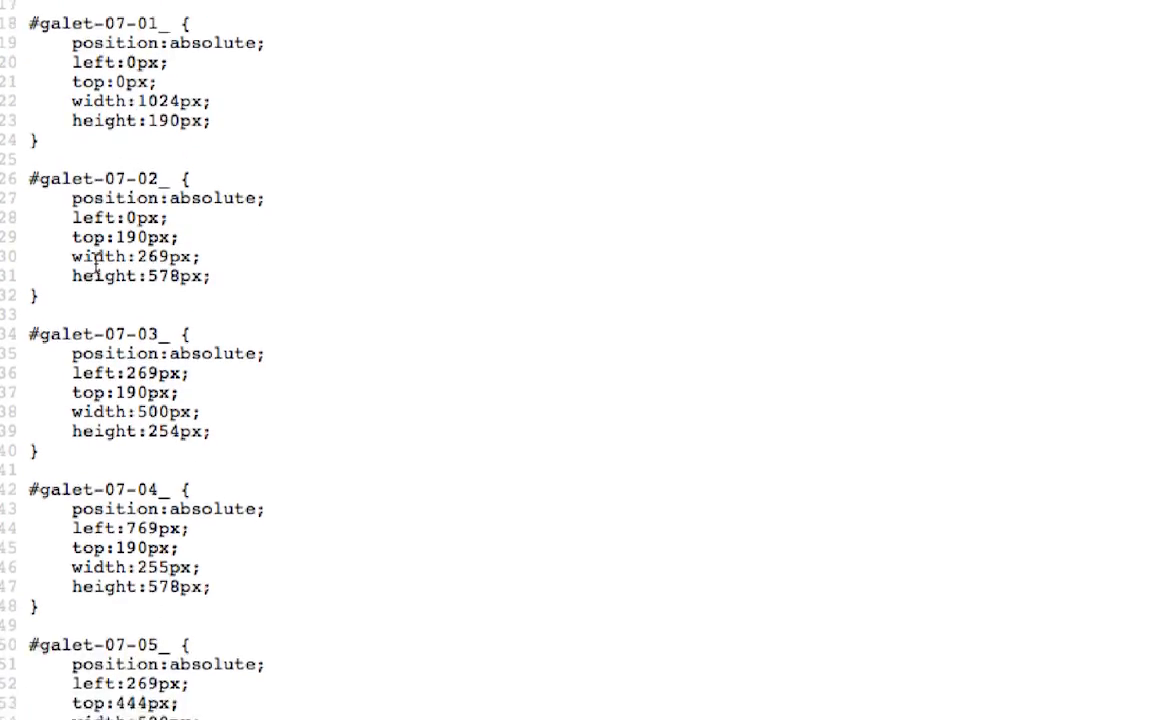
pyautogui.scroll(-2, 97, 340)
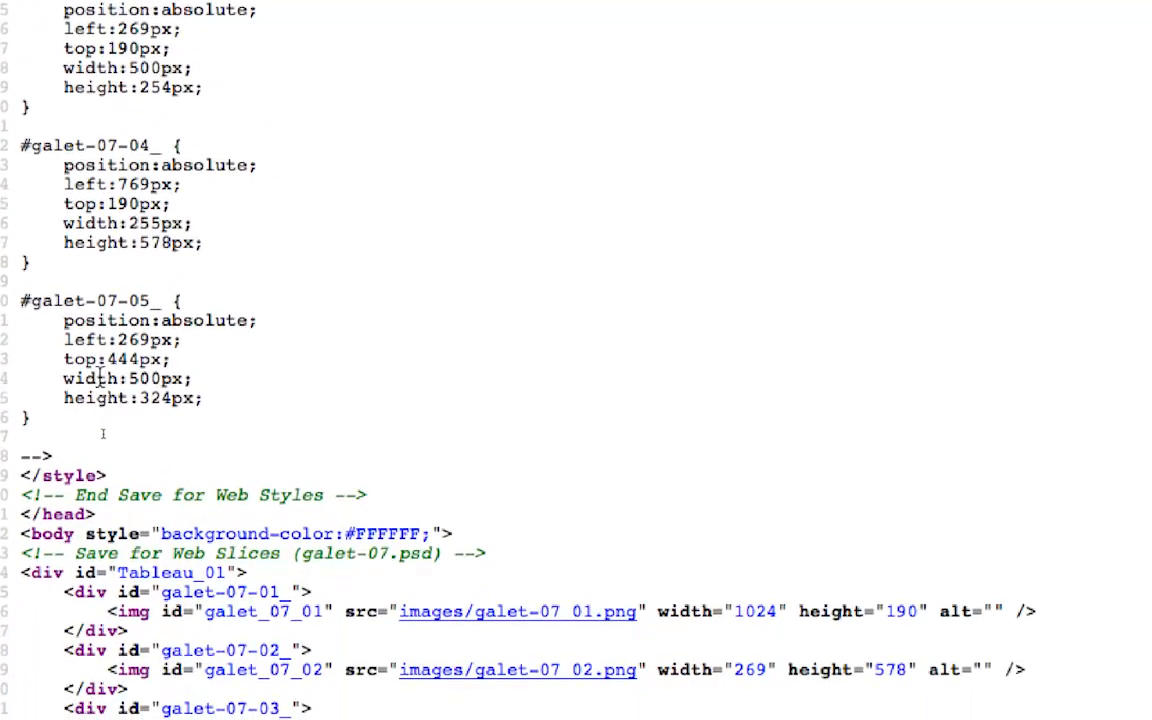
pyautogui.scroll(-4, 103, 433)
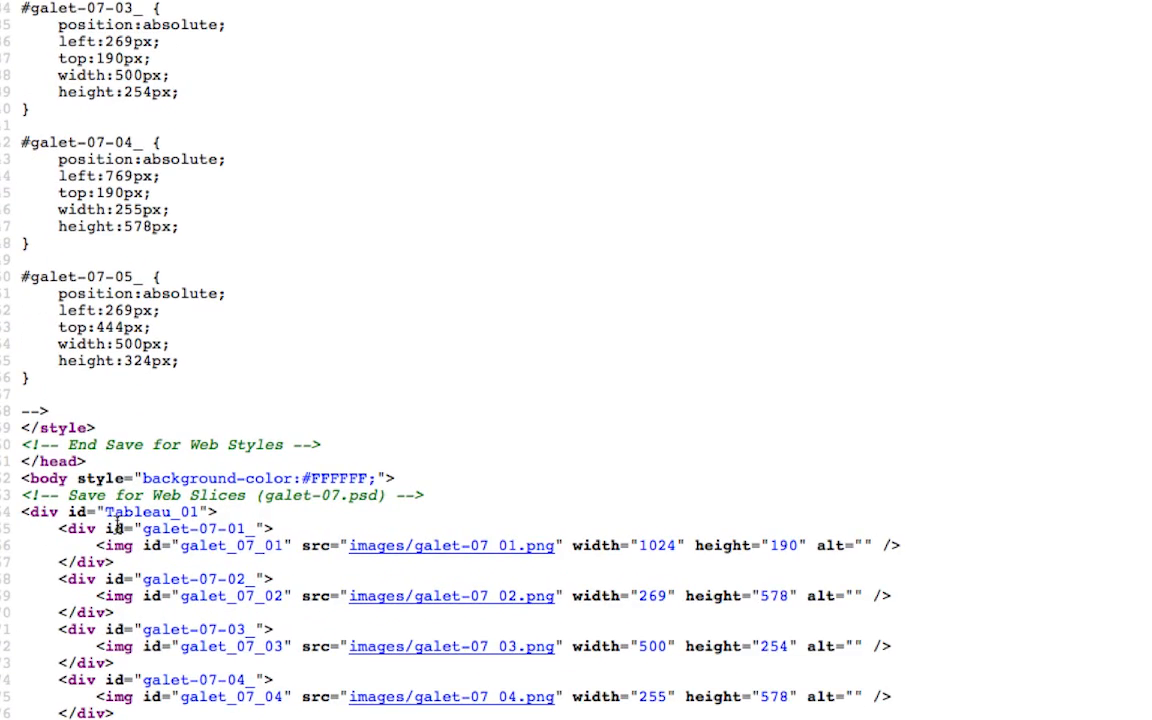
# Highlight the galet_07_03 image tag in the source, then the CSS rules from #Tableau_01 through #galet-07-05_.
pyautogui.moveTo(100, 530); pyautogui.dragTo(145, 557)
pyautogui.moveTo(62, 555); pyautogui.dragTo(822, 583)
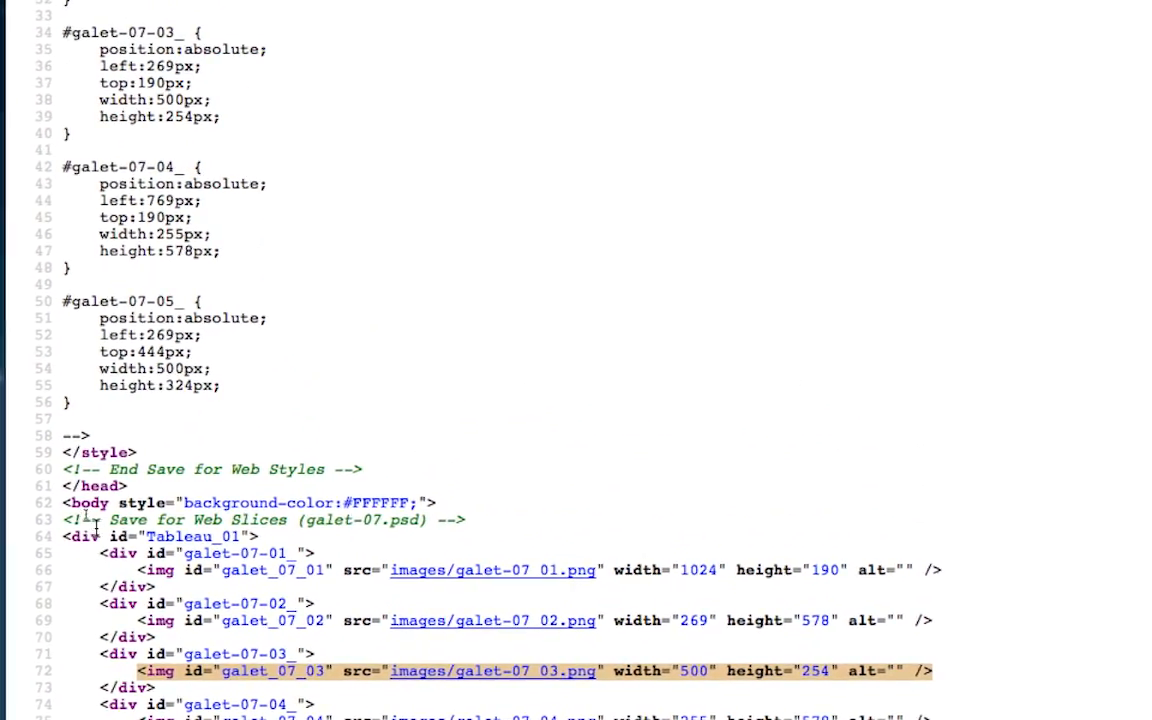
pyautogui.moveTo(90, 524); pyautogui.dragTo(231, 523)
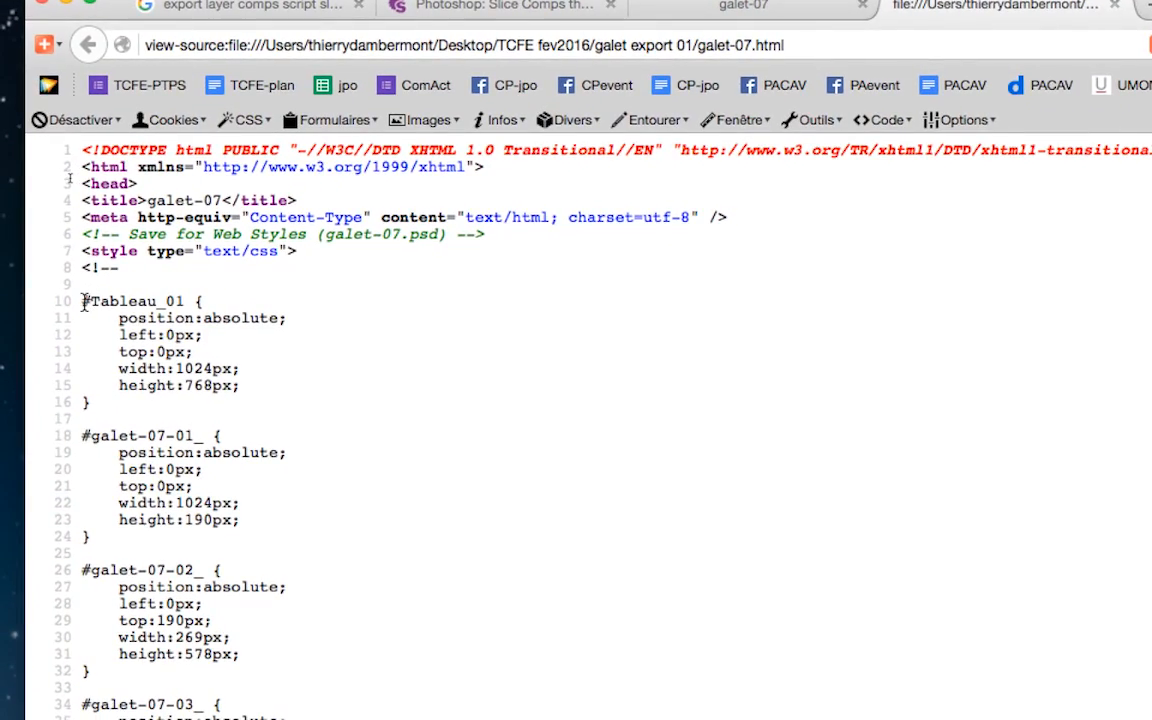
pyautogui.moveTo(67, 268); pyautogui.dragTo(118, 564)
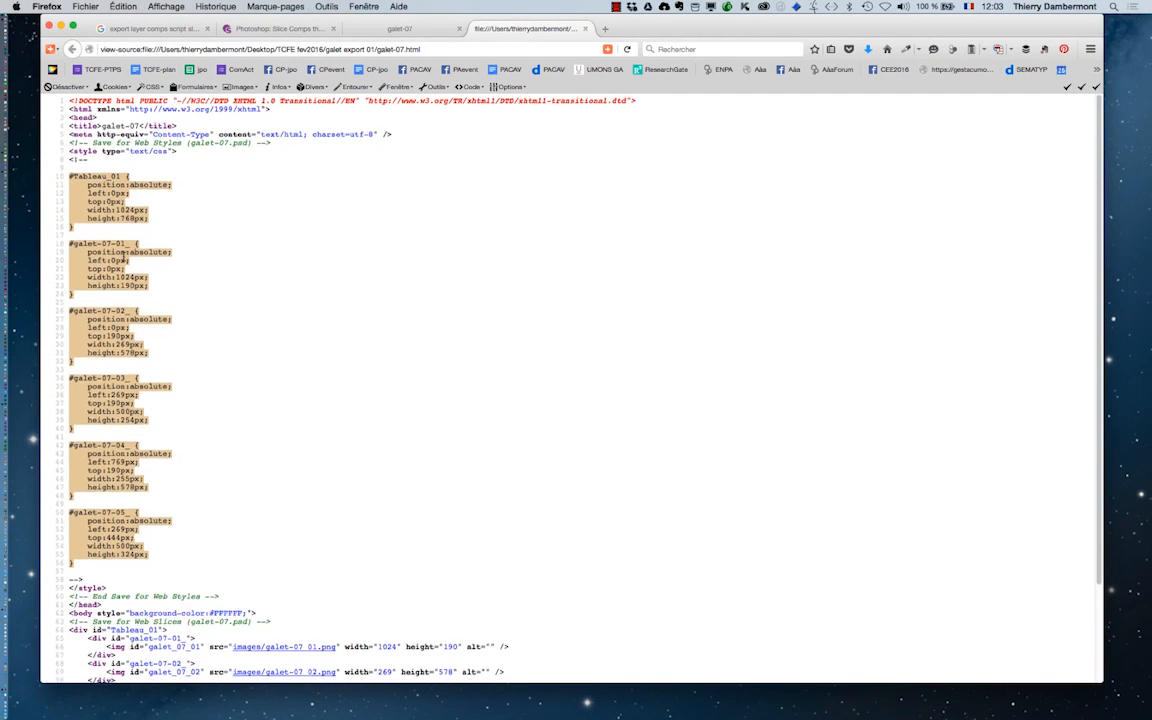
# Compare the rendered galet-07 page with the highlighted CSS rules and slice markup in its source code.
pyautogui.scroll(-1, 124, 257)
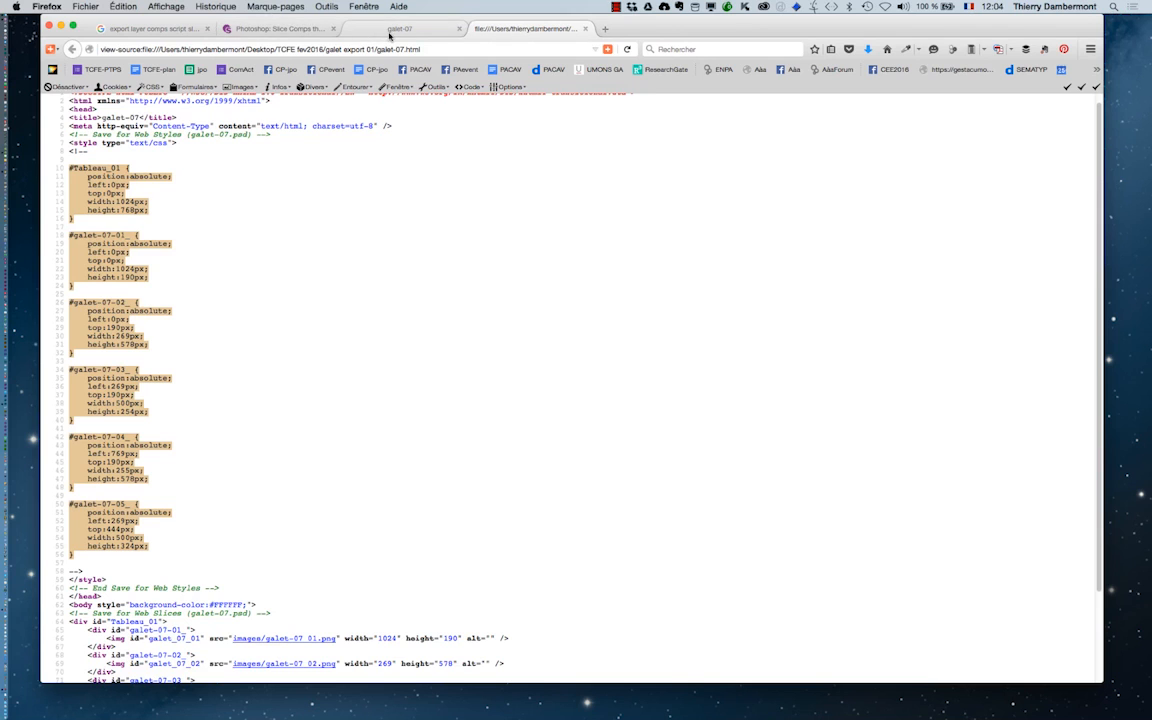
pyautogui.click(390, 31)
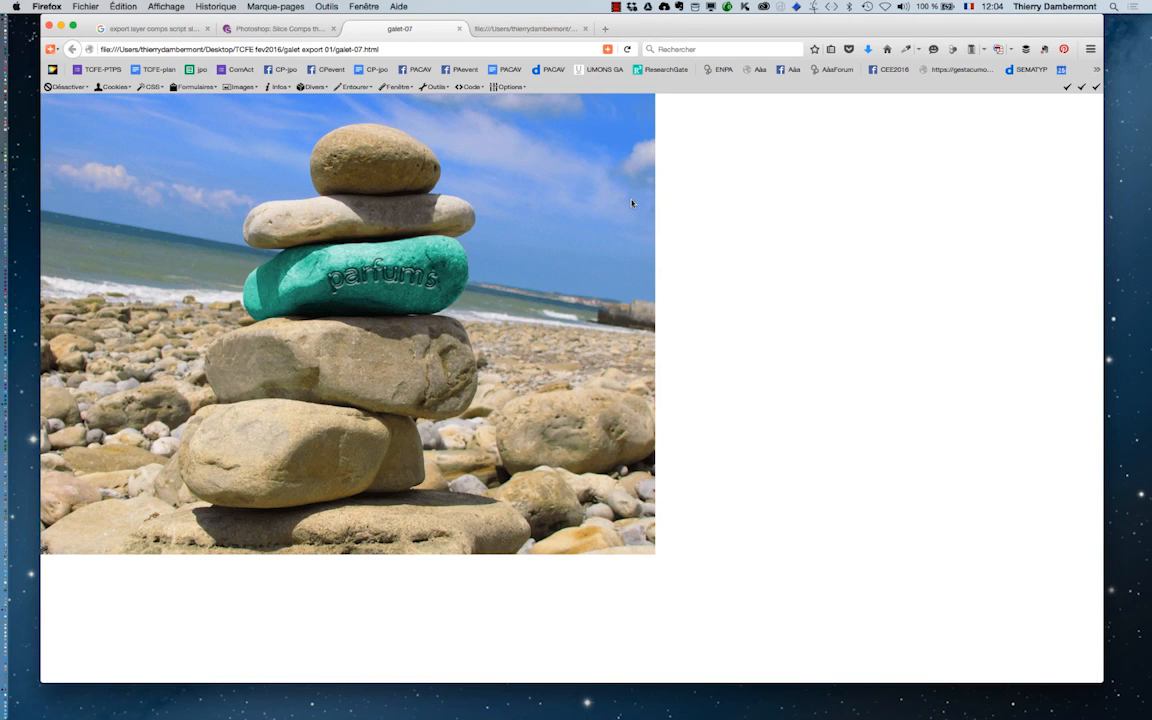
pyautogui.click(475, 30)
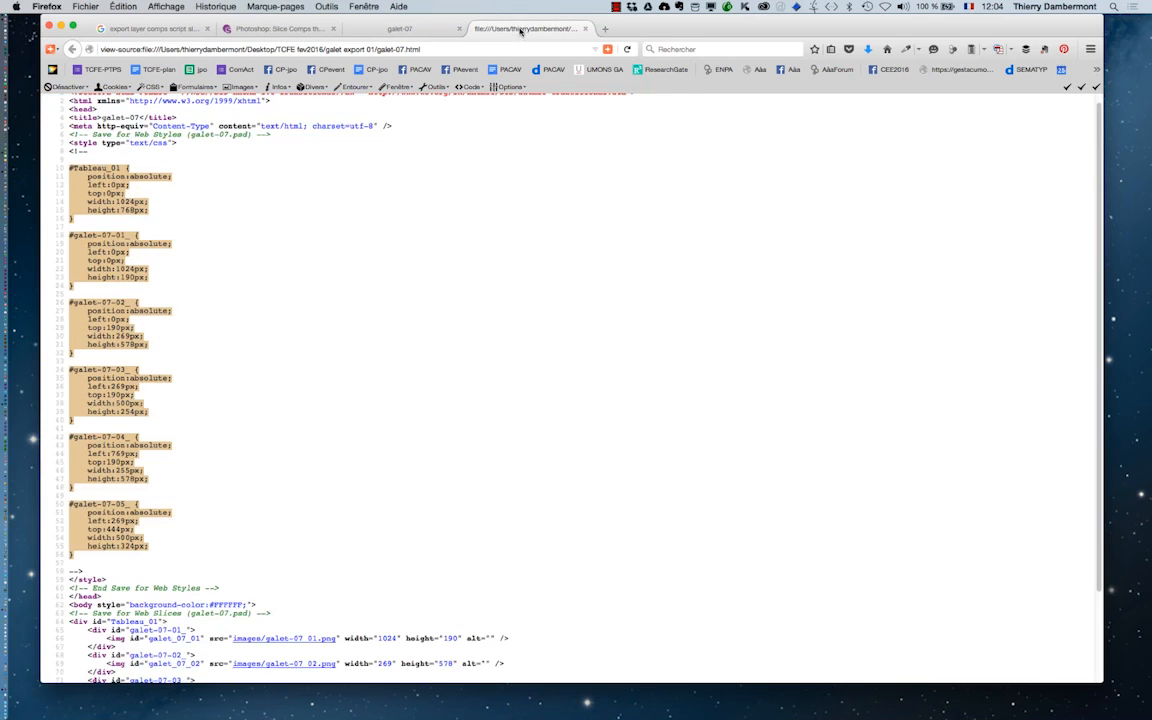
pyautogui.scroll(1, 548, 320)
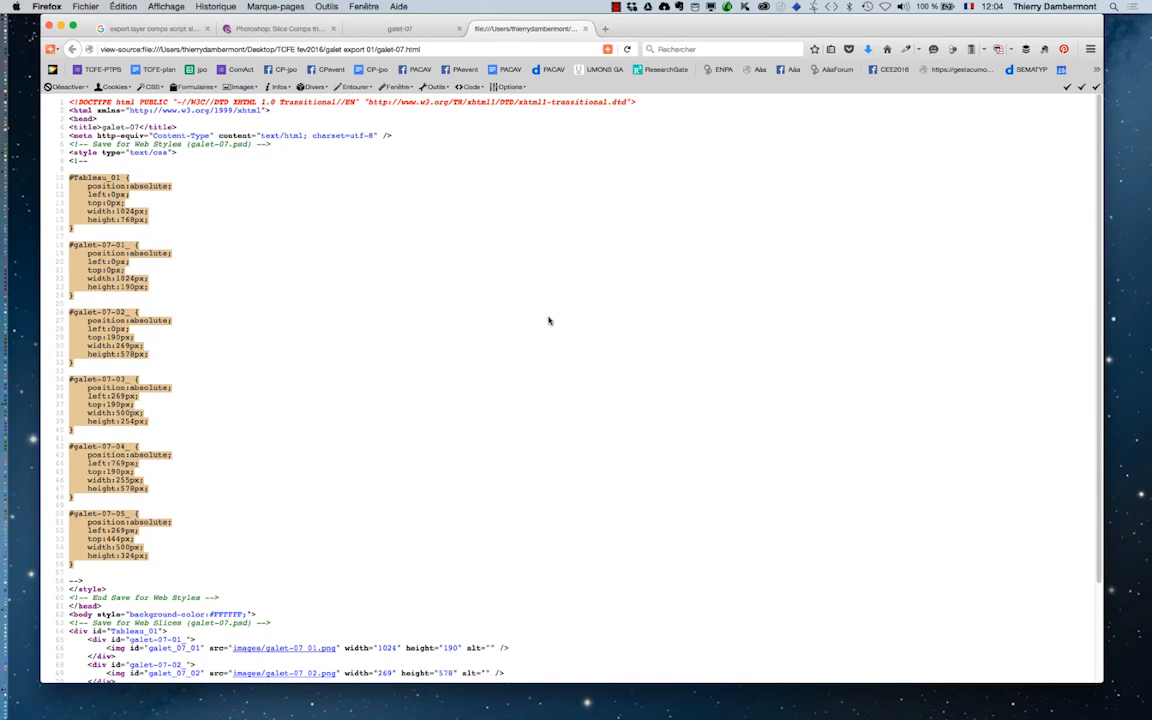
pyautogui.scroll(-3, 548, 320)
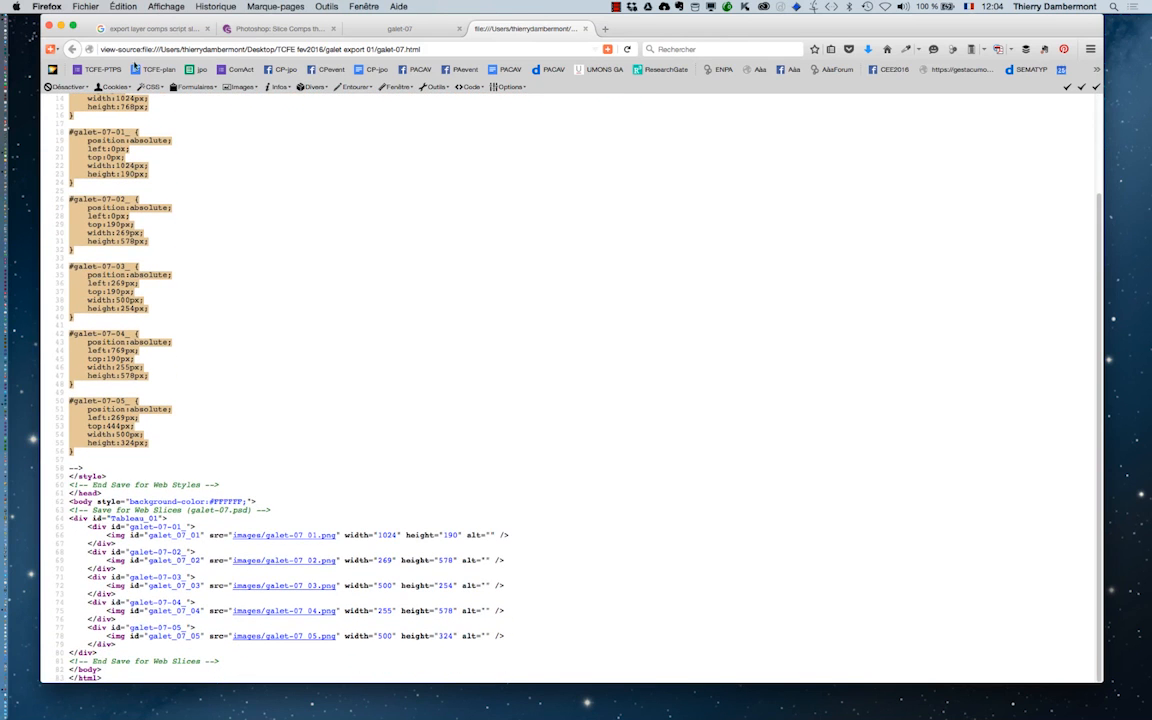
# Switch to Finder, rename galet-07_03.png in the images folder as galet-07_03_hover.png, and widen the window to show full file names.
pyautogui.click(60, 26)
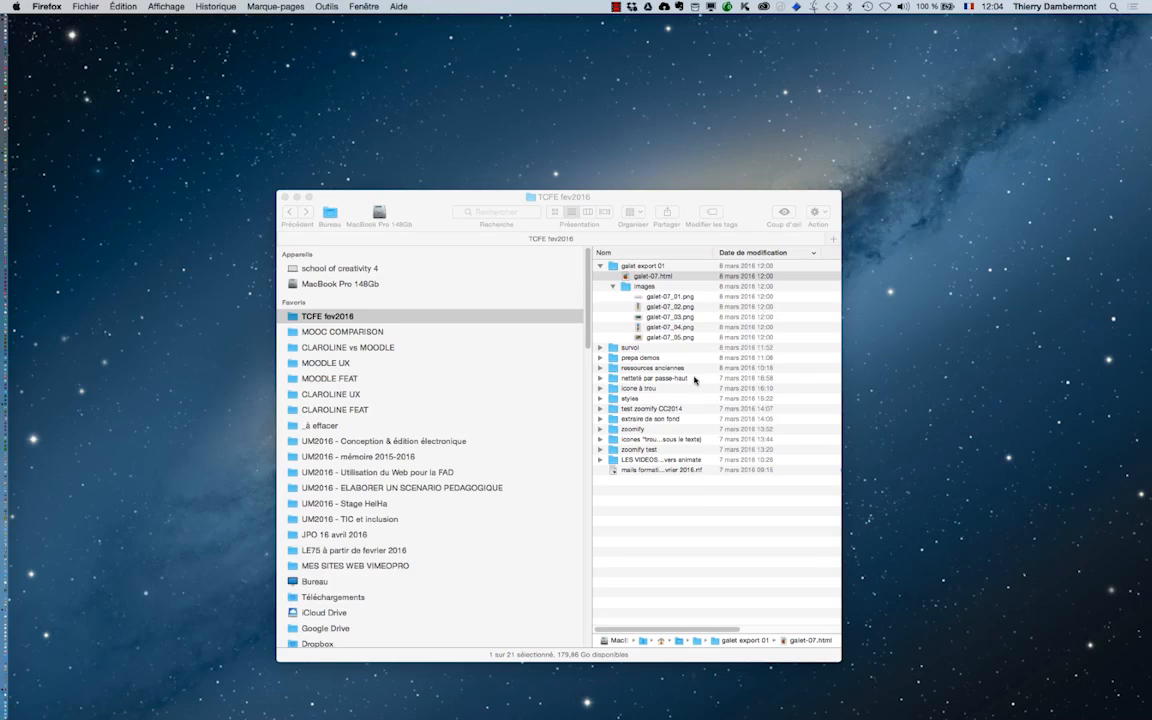
pyautogui.click(612, 287)
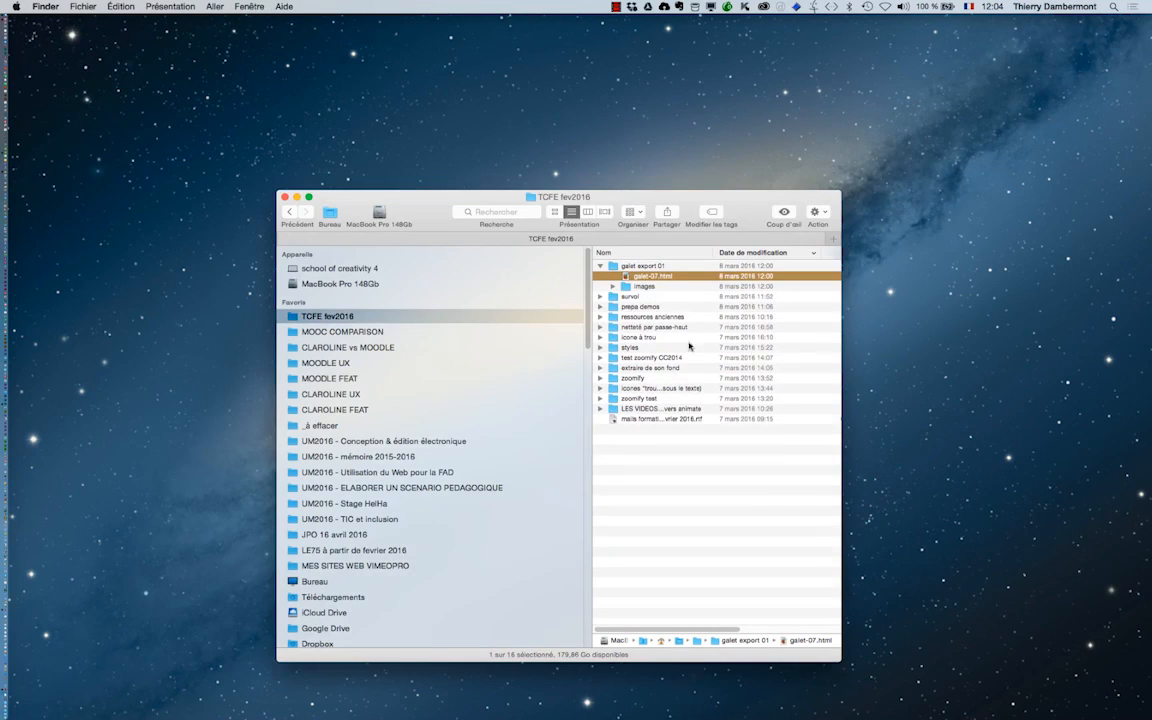
pyautogui.click(613, 287)
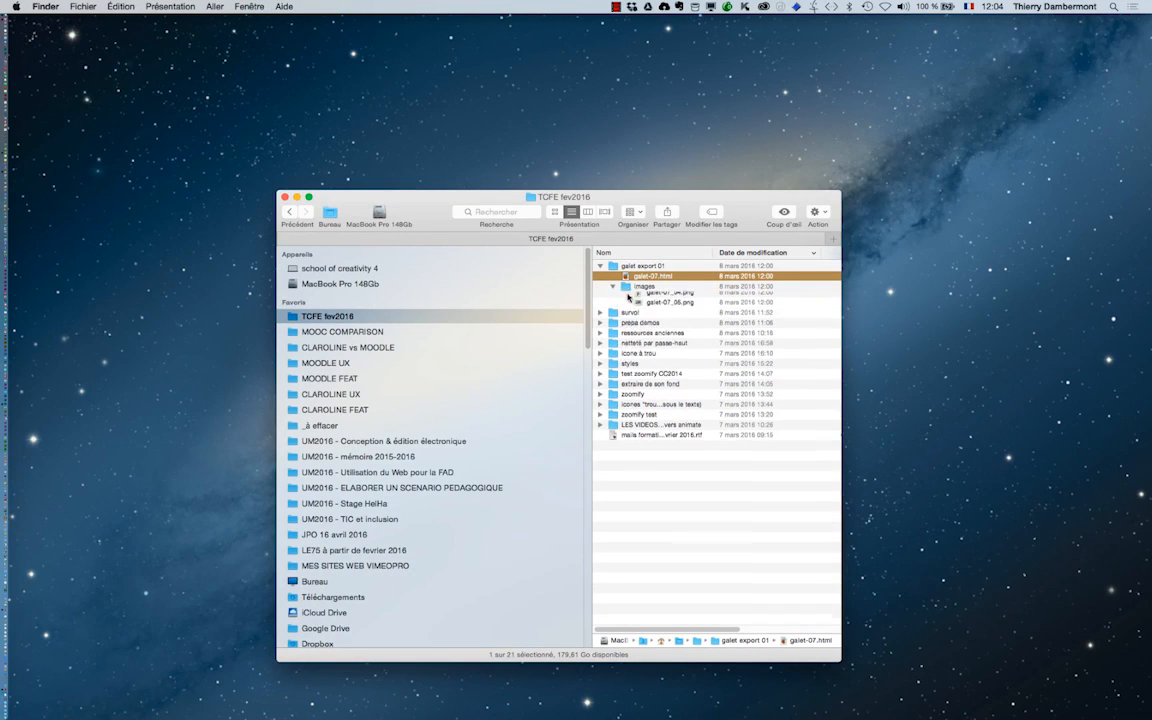
pyautogui.click(685, 317)
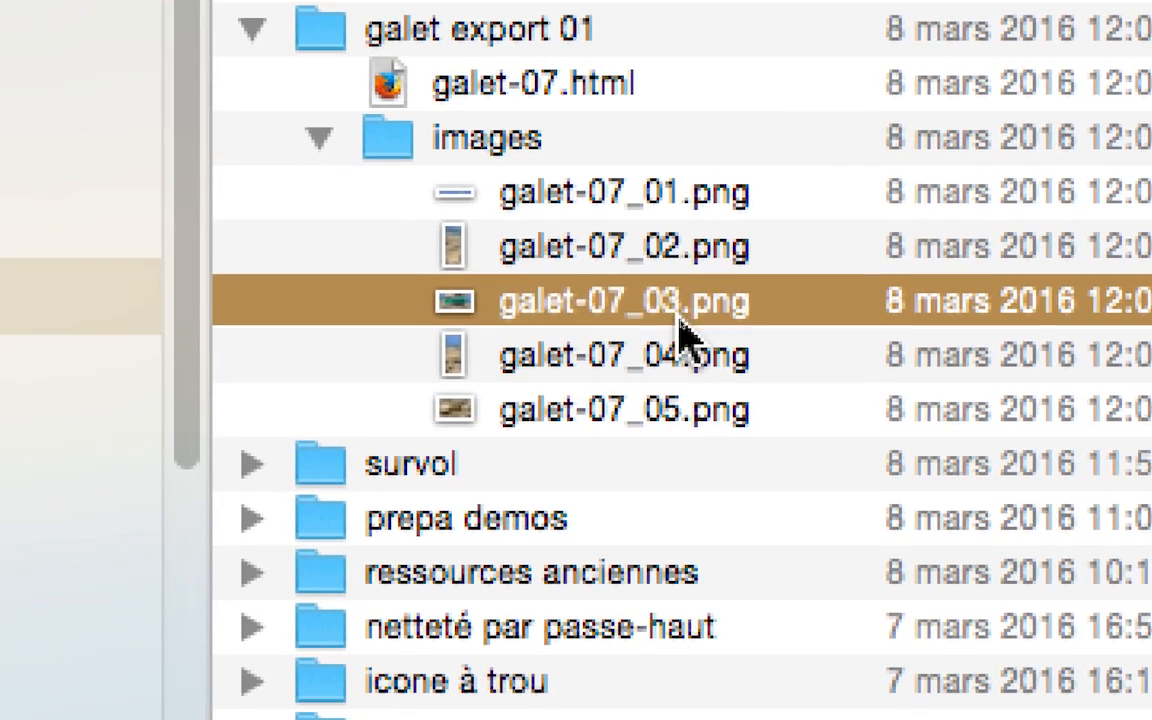
pyautogui.press('Return')
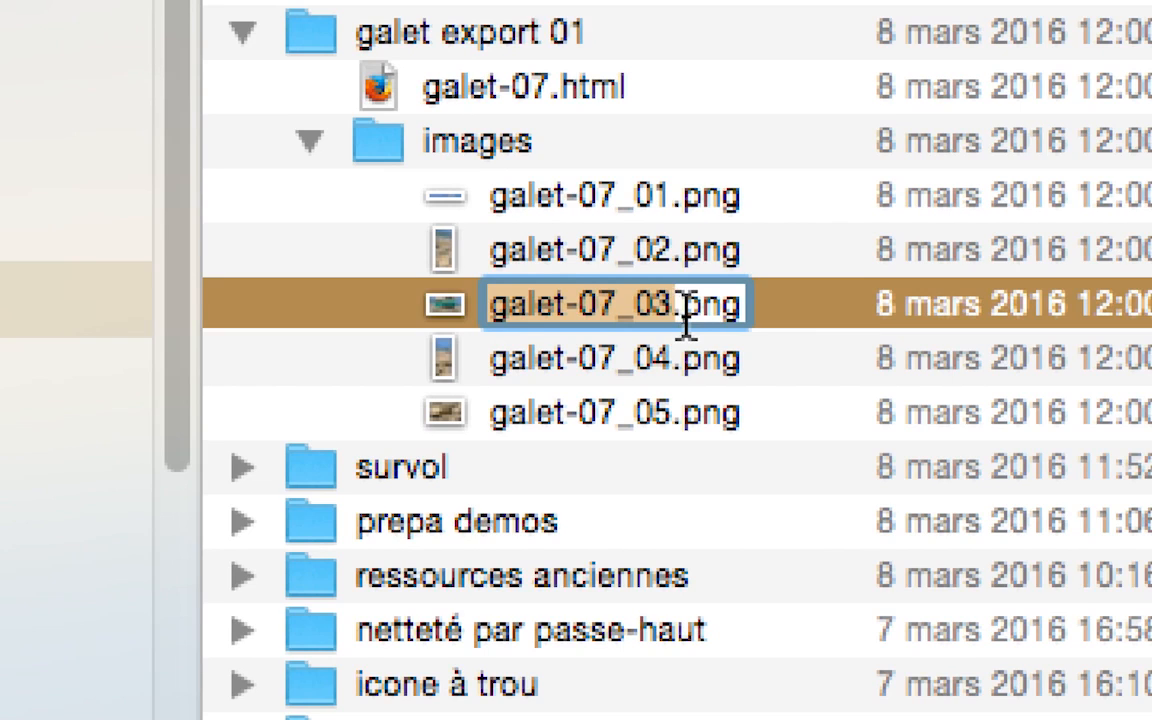
pyautogui.click(682, 316)
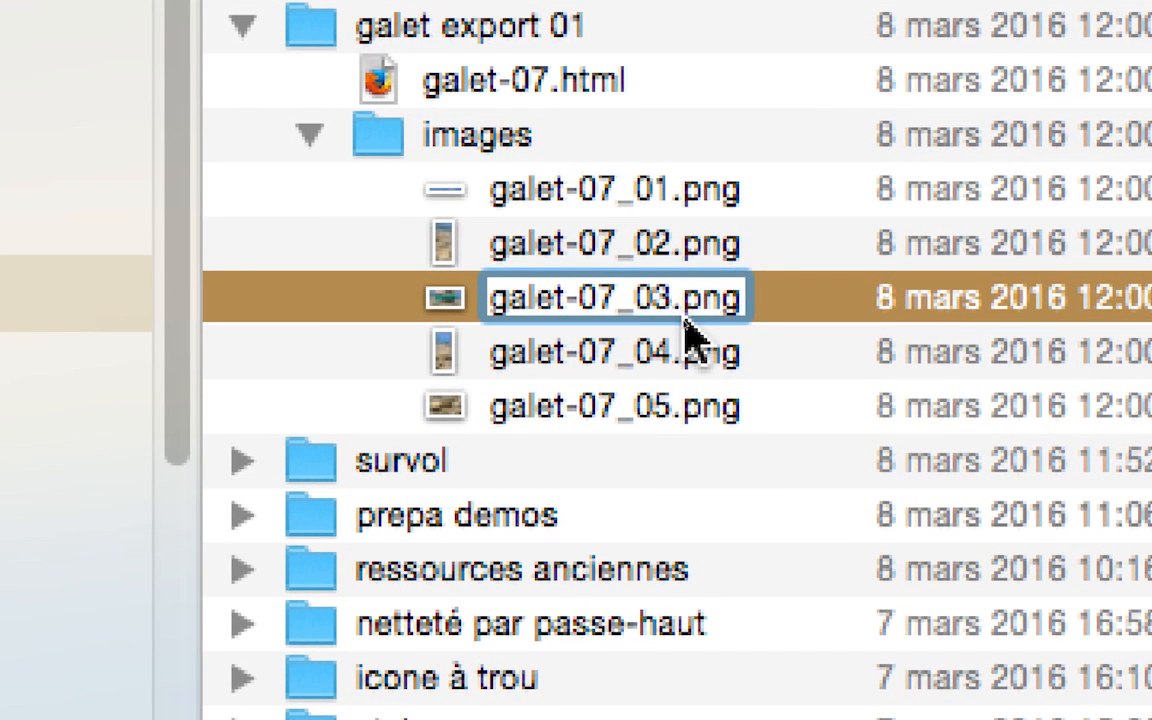
pyautogui.write('_hover')
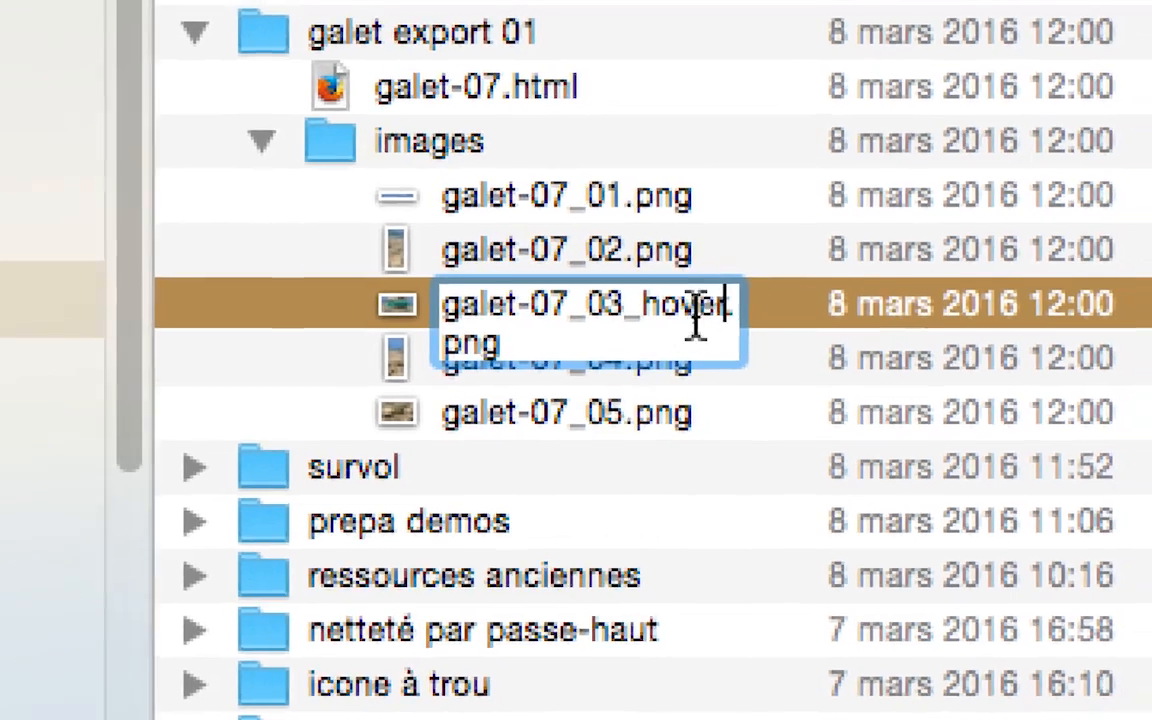
pyautogui.press('Return')
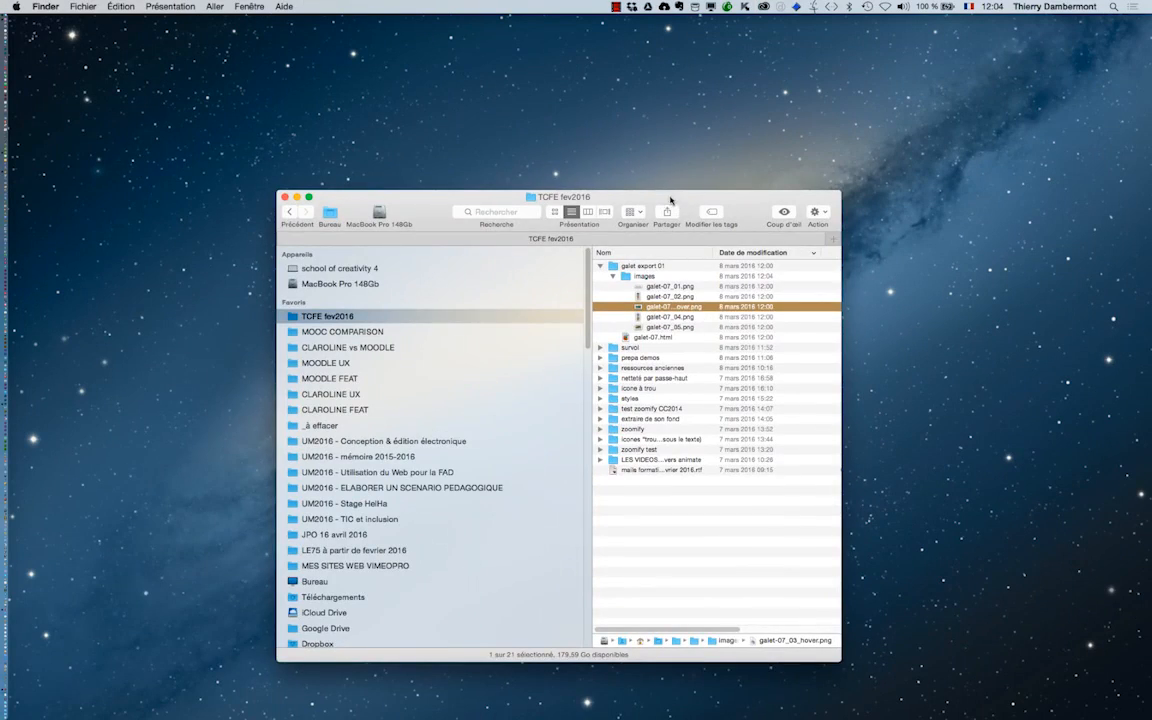
pyautogui.moveTo(671, 200); pyautogui.dragTo(517, 143)
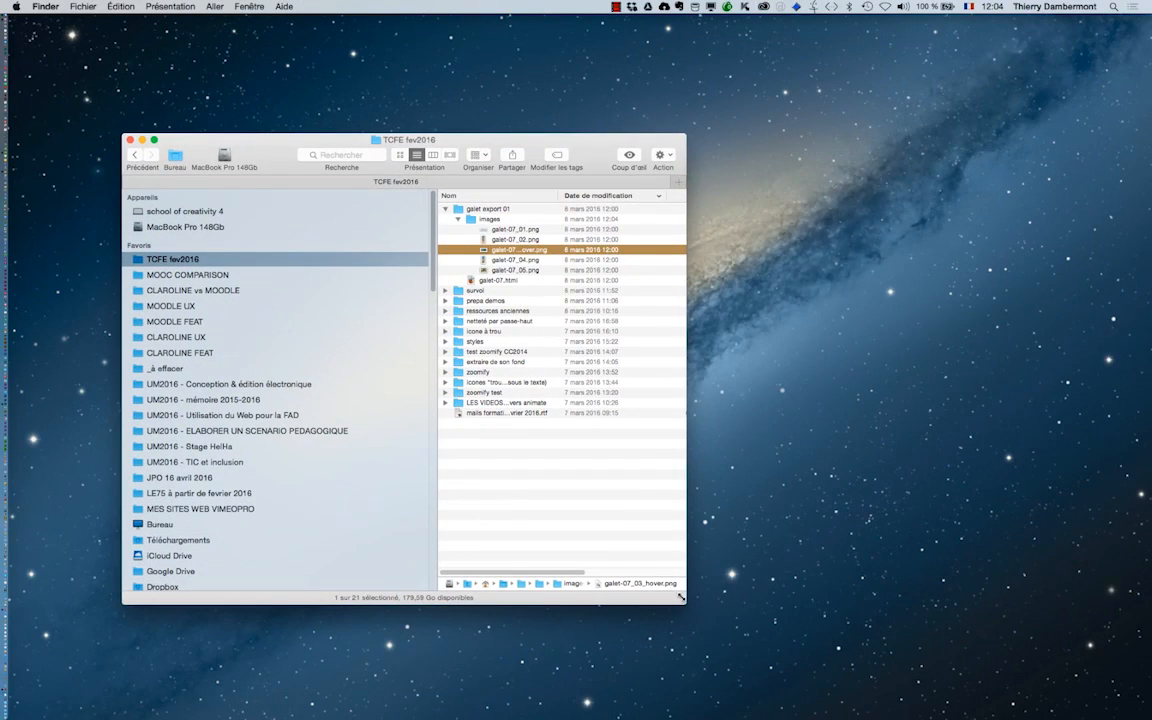
pyautogui.moveTo(686, 603); pyautogui.dragTo(984, 613)
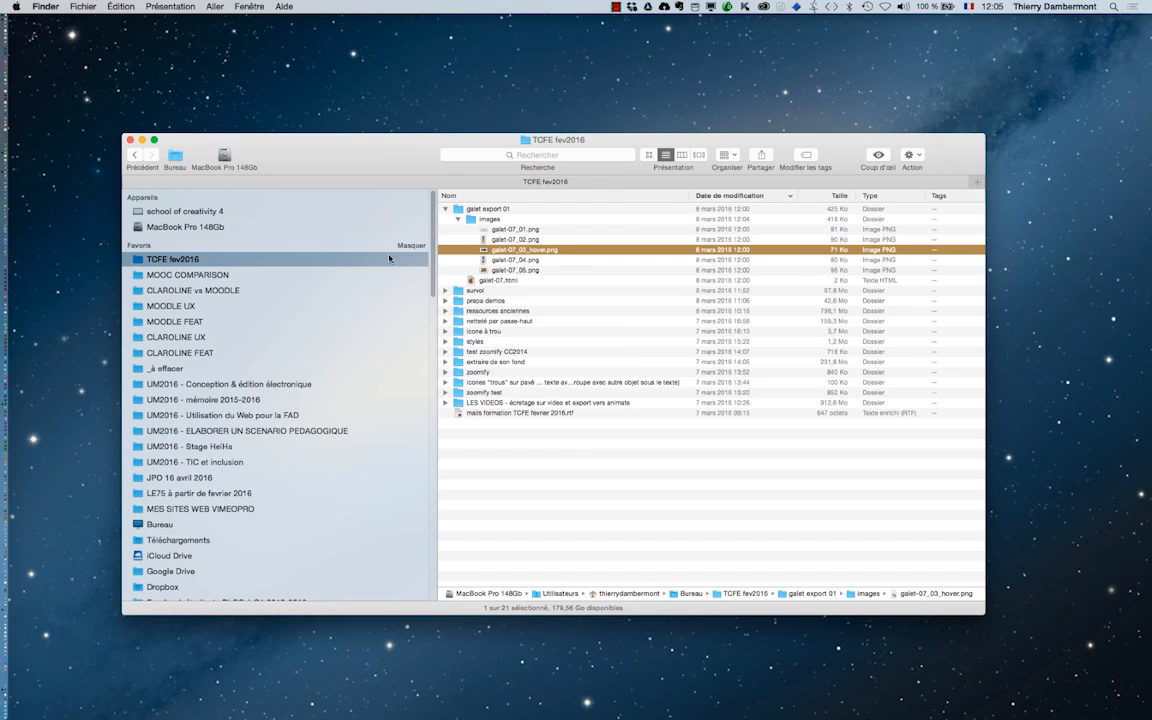
# Switch to Photoshop, move the layers list beside the pebbles, and hide the parfums and Teinte/Saturation 1 layers.
pyautogui.press('super+Tab')
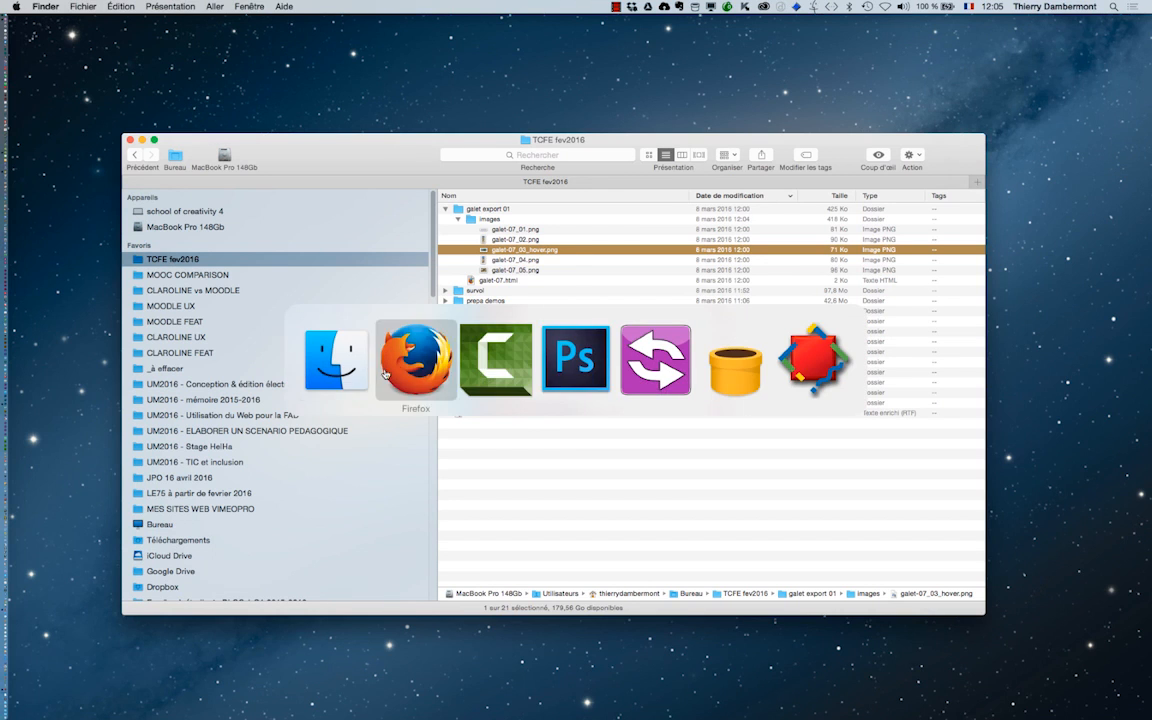
pyautogui.click(567, 380)
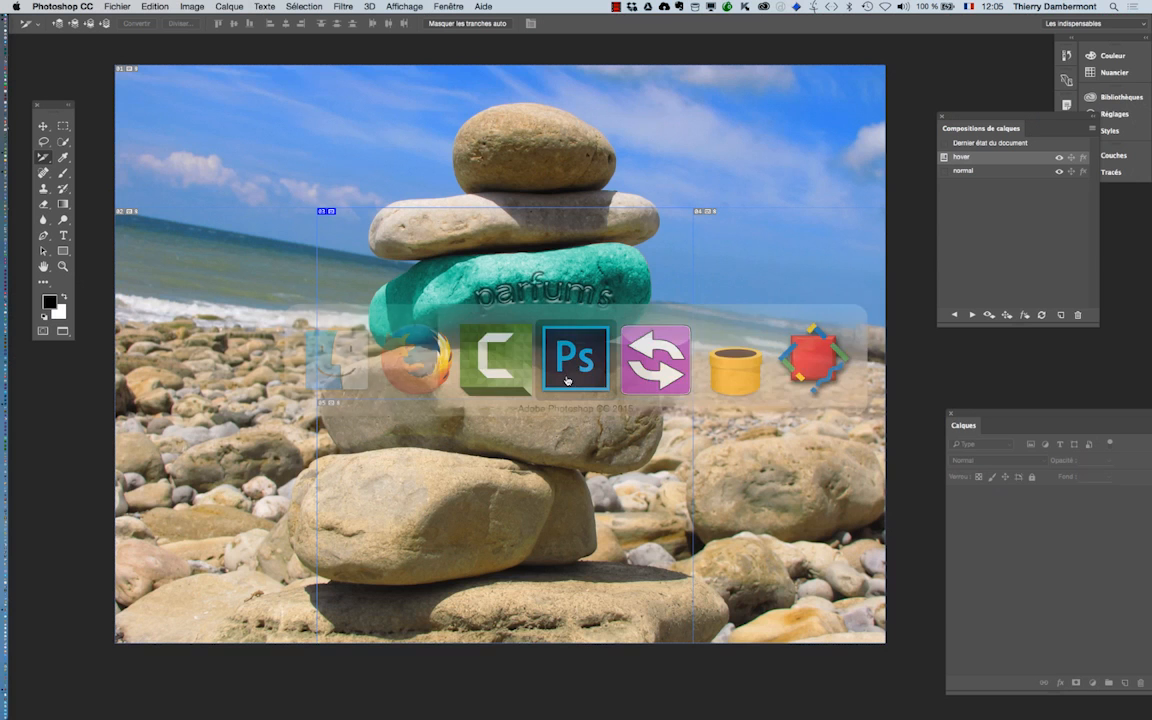
pyautogui.moveTo(999, 430); pyautogui.dragTo(843, 229)
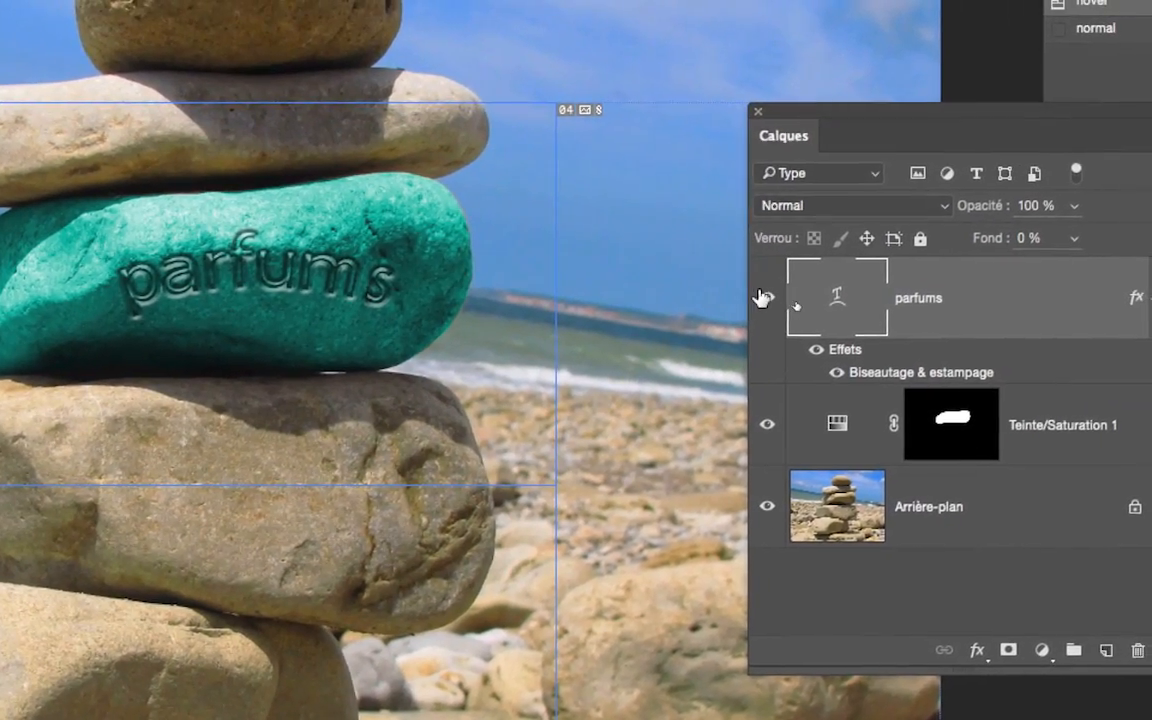
pyautogui.moveTo(795, 292); pyautogui.dragTo(795, 418)
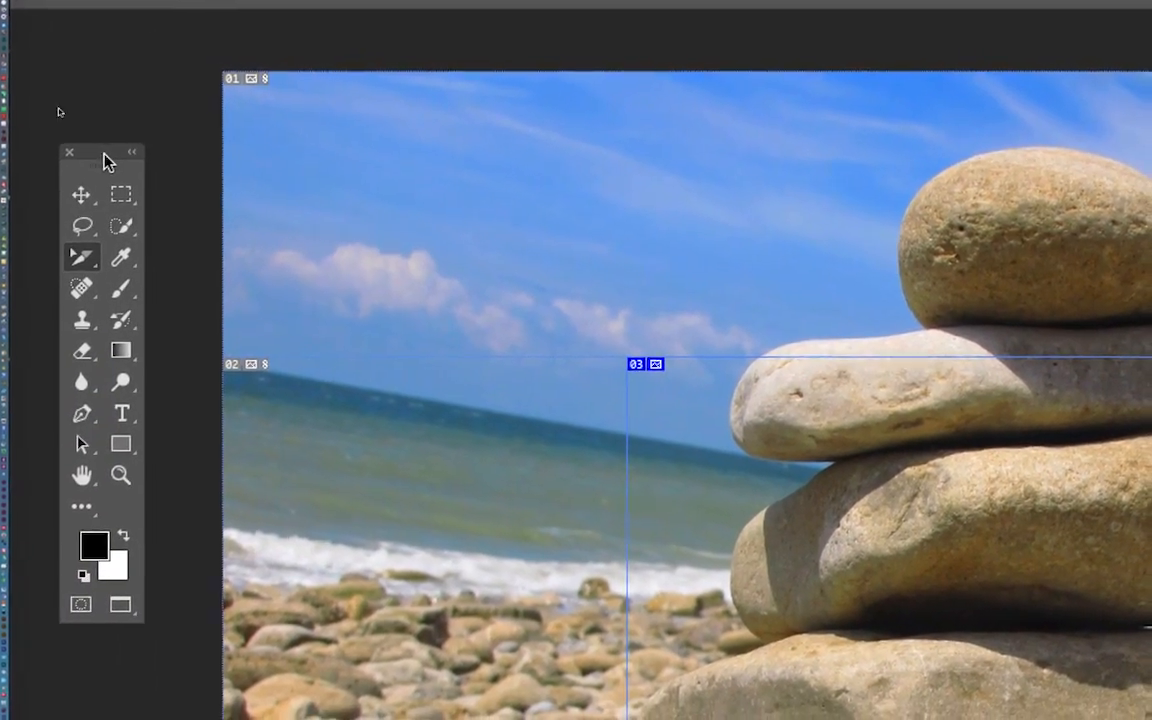
# Move the tool palette over the image, select slice 03 around the middle pebbles, and open the legacy Save for Web export.
pyautogui.moveTo(108, 32); pyautogui.dragTo(475, 181)
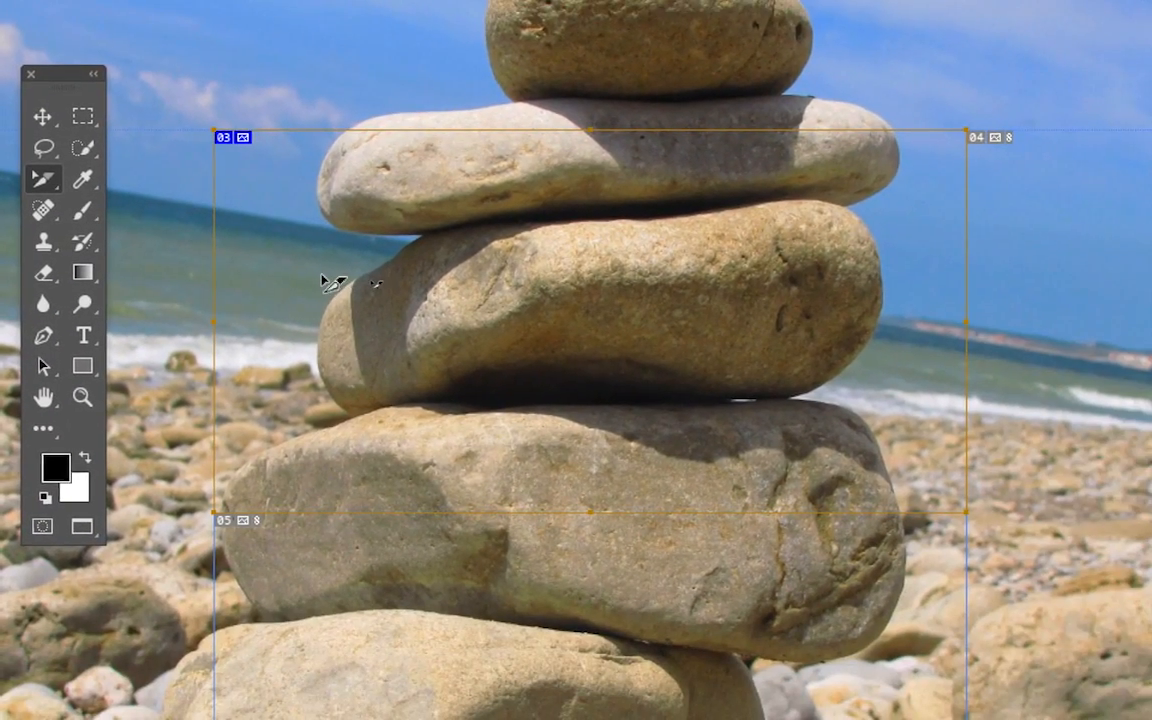
pyautogui.click(503, 418)
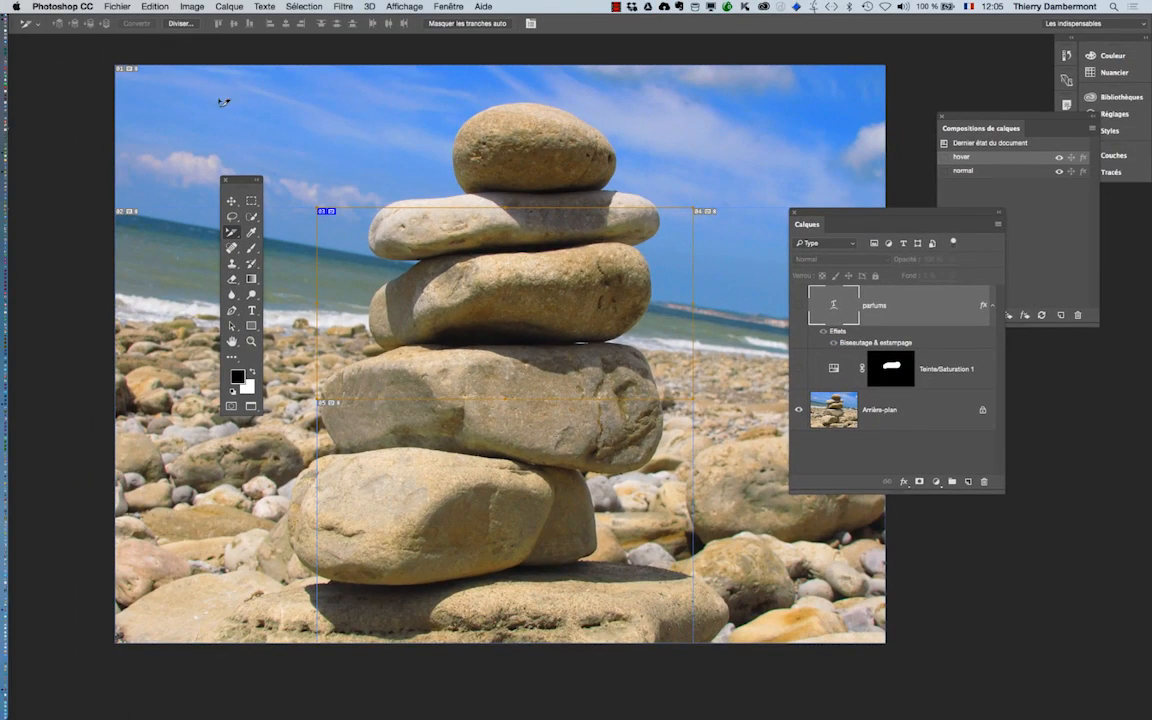
pyautogui.click(117, 6)
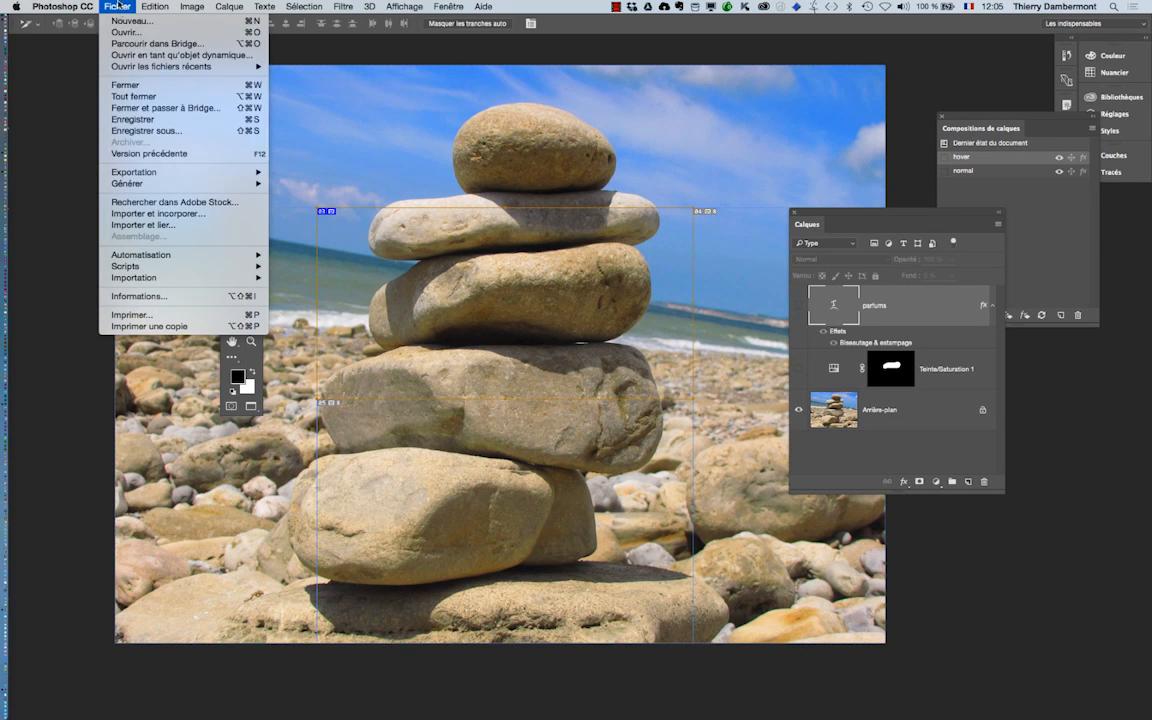
pyautogui.moveTo(160, 172)
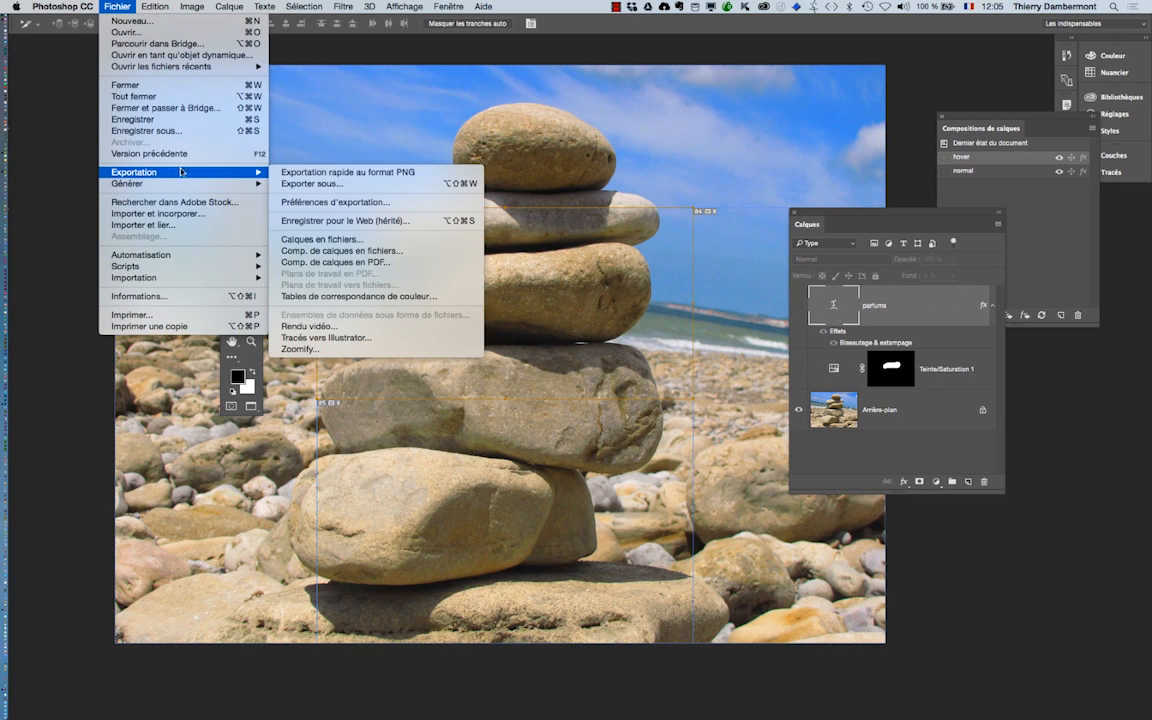
pyautogui.click(347, 220)
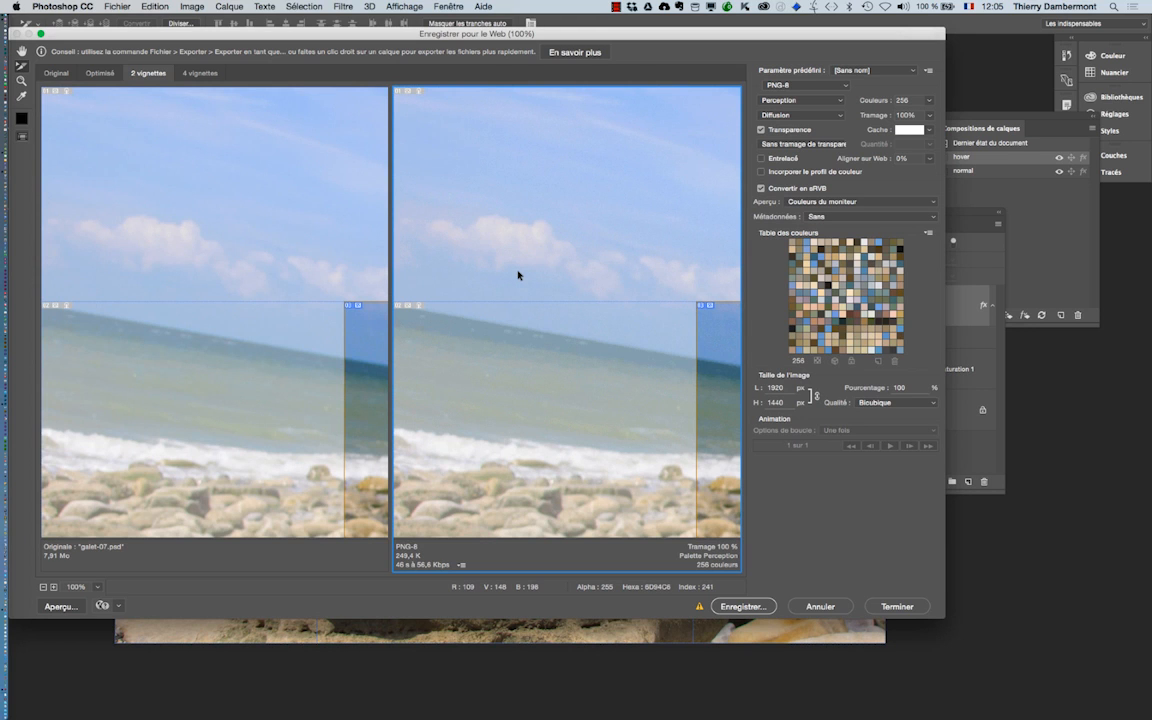
# Zoom the export preview out to 33.3% to view all the slices, and shift the dialog to compare them with the canvas.
pyautogui.scroll(-5, 545, 276)
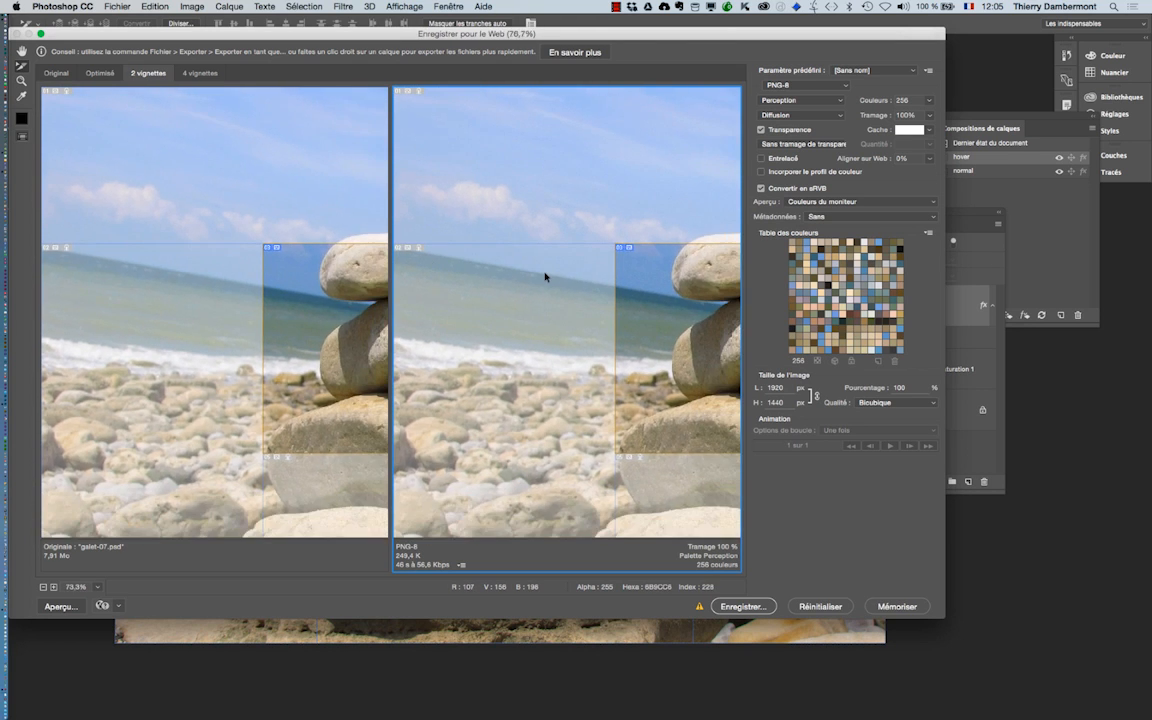
pyautogui.scroll(-5, 545, 276)
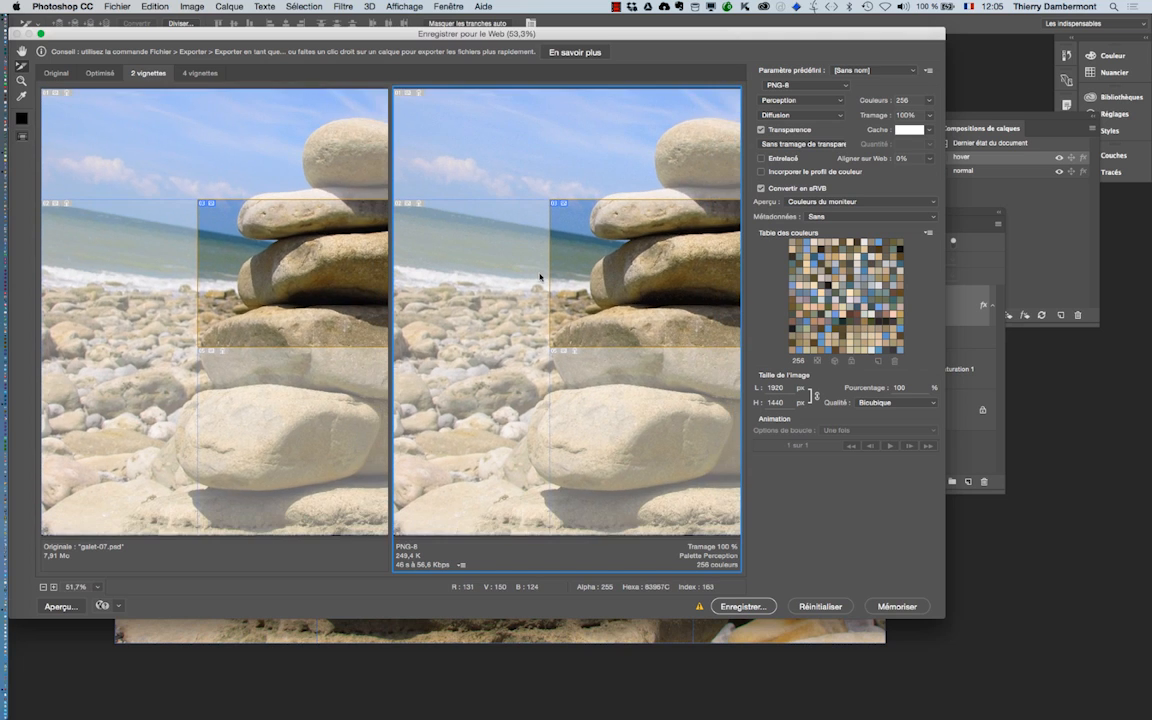
pyautogui.scroll(-5, 540, 277)
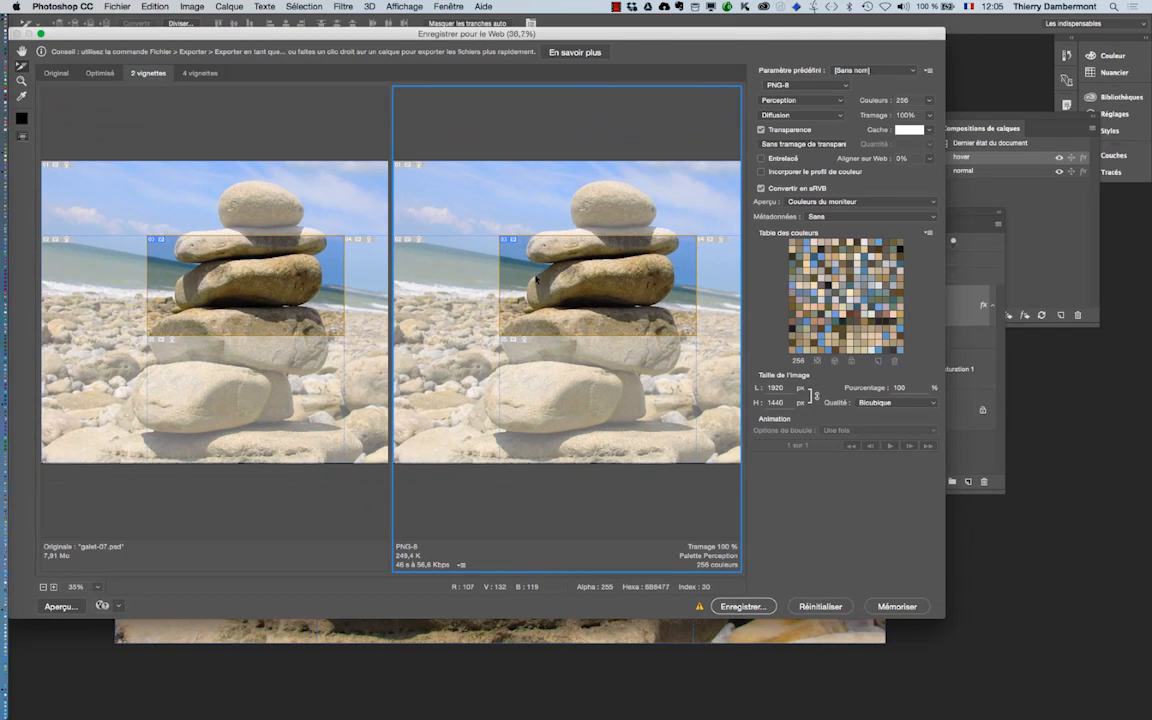
pyautogui.scroll(-1, 536, 281)
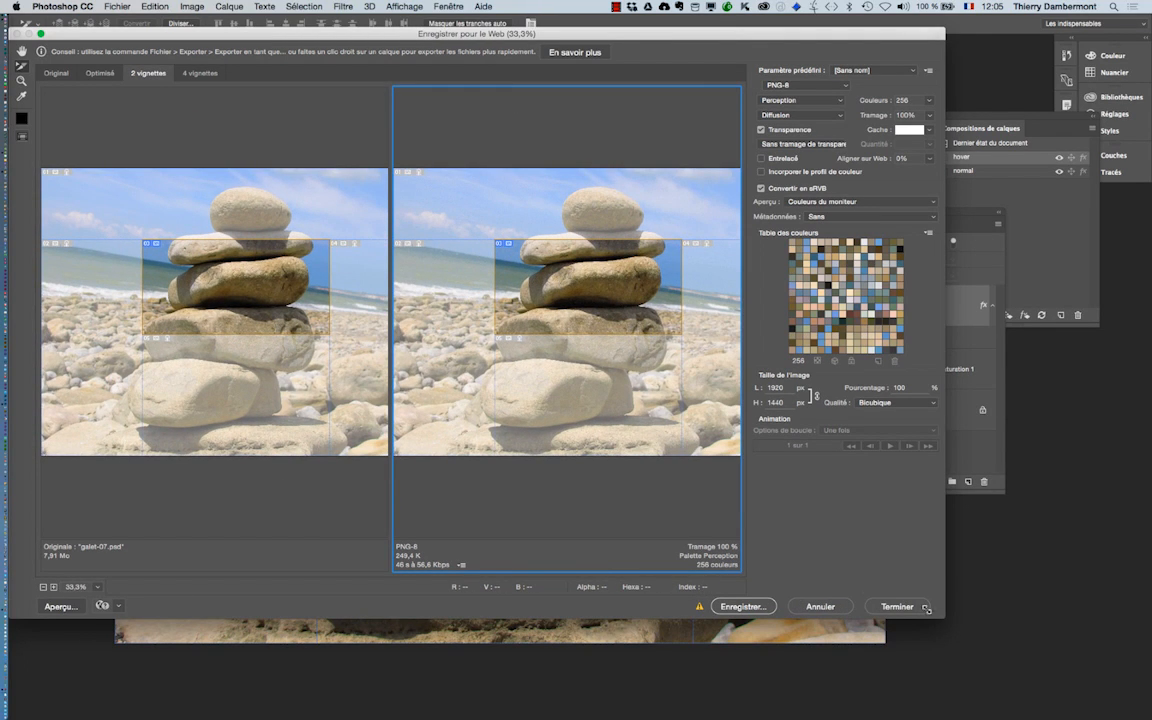
pyautogui.moveTo(698, 39); pyautogui.dragTo(845, 530)
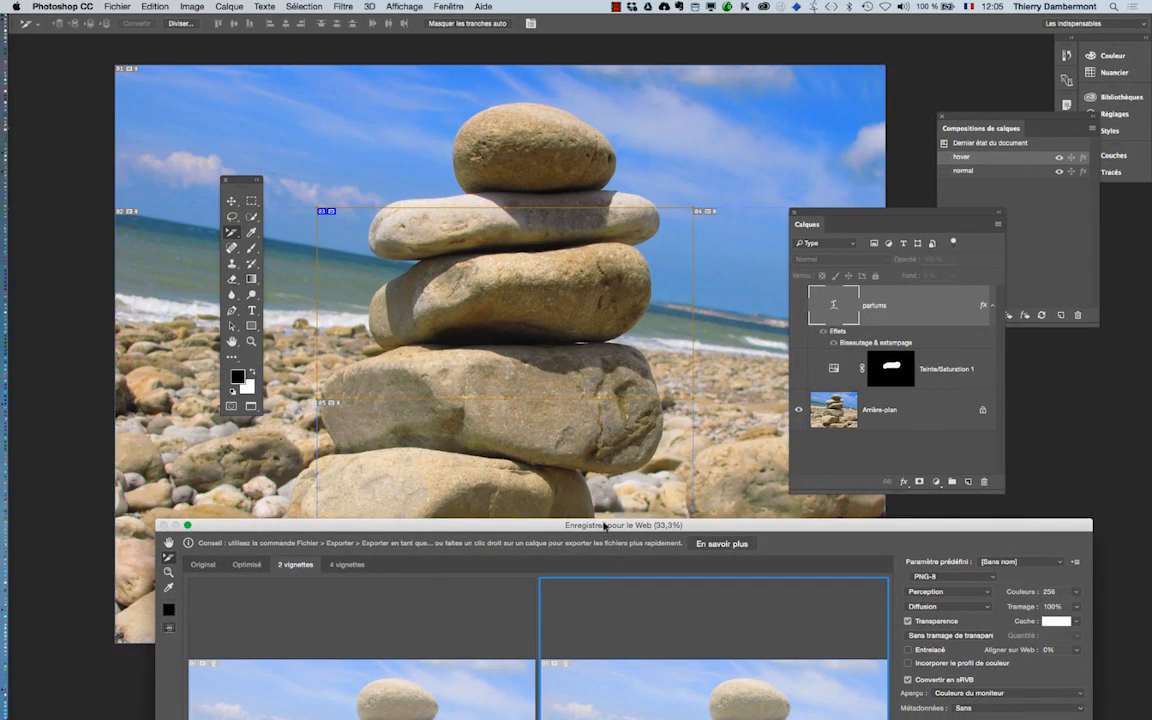
pyautogui.moveTo(604, 526); pyautogui.dragTo(478, 44)
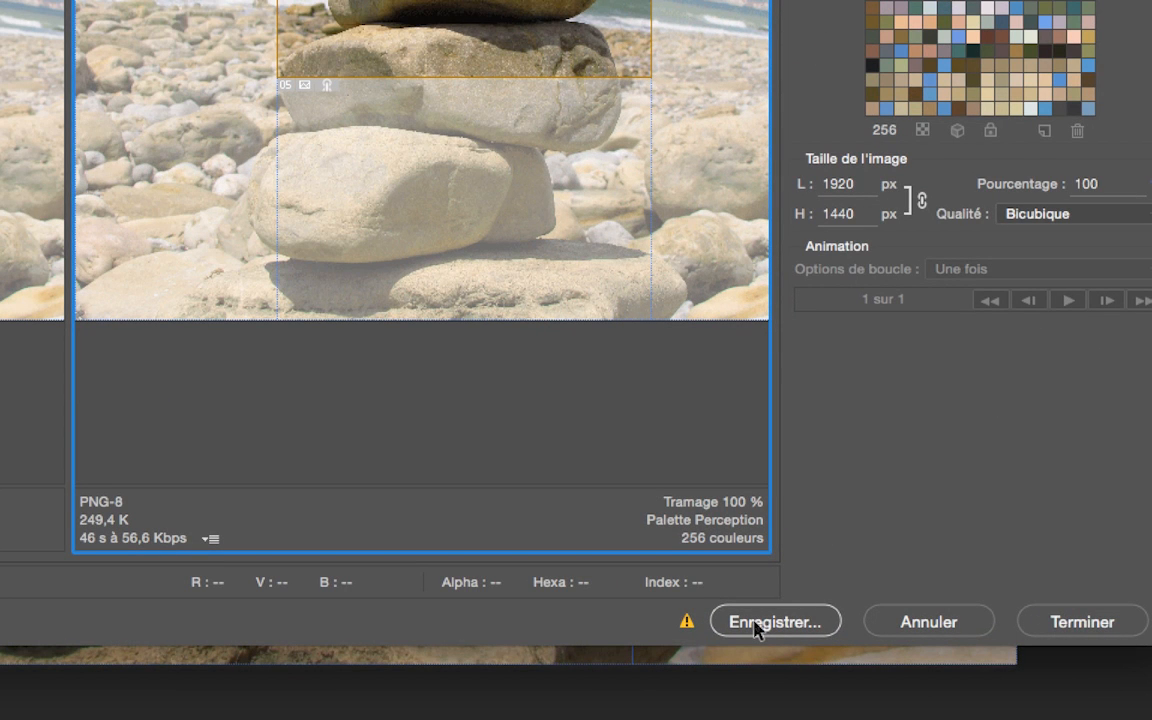
# Start saving the optimised copy with slices set to Tranches sélectionnées and format set to Images.
pyautogui.click(757, 624)
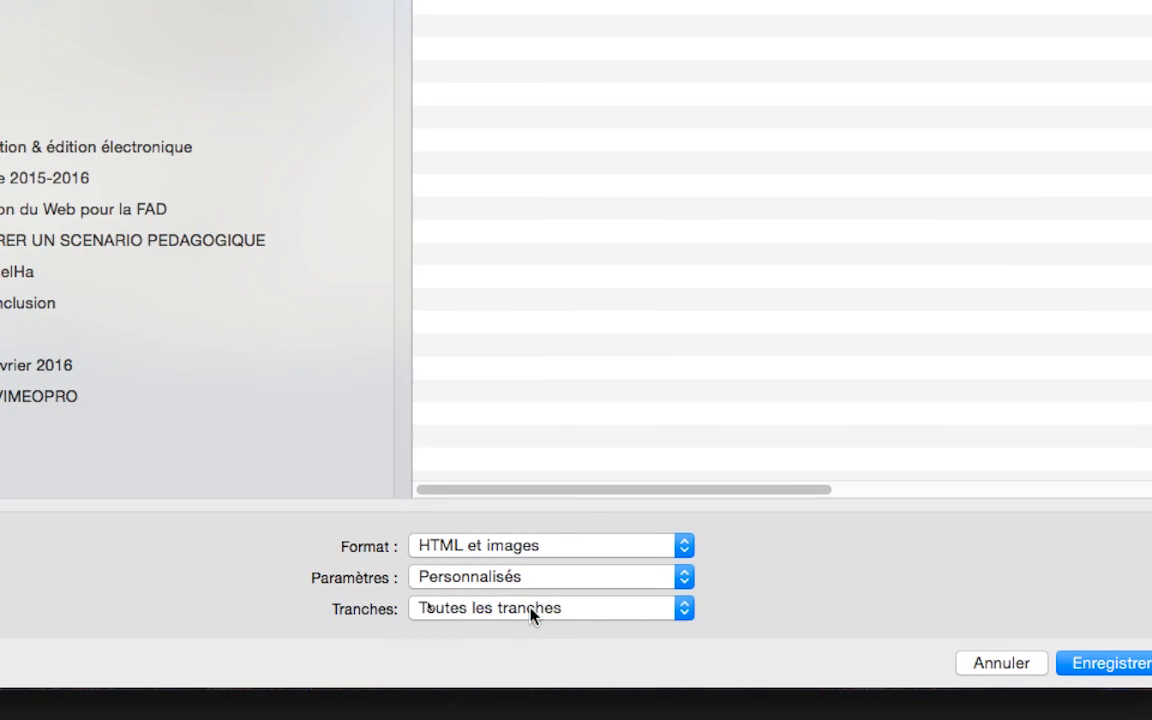
pyautogui.click(530, 607)
pyautogui.click(531, 622)
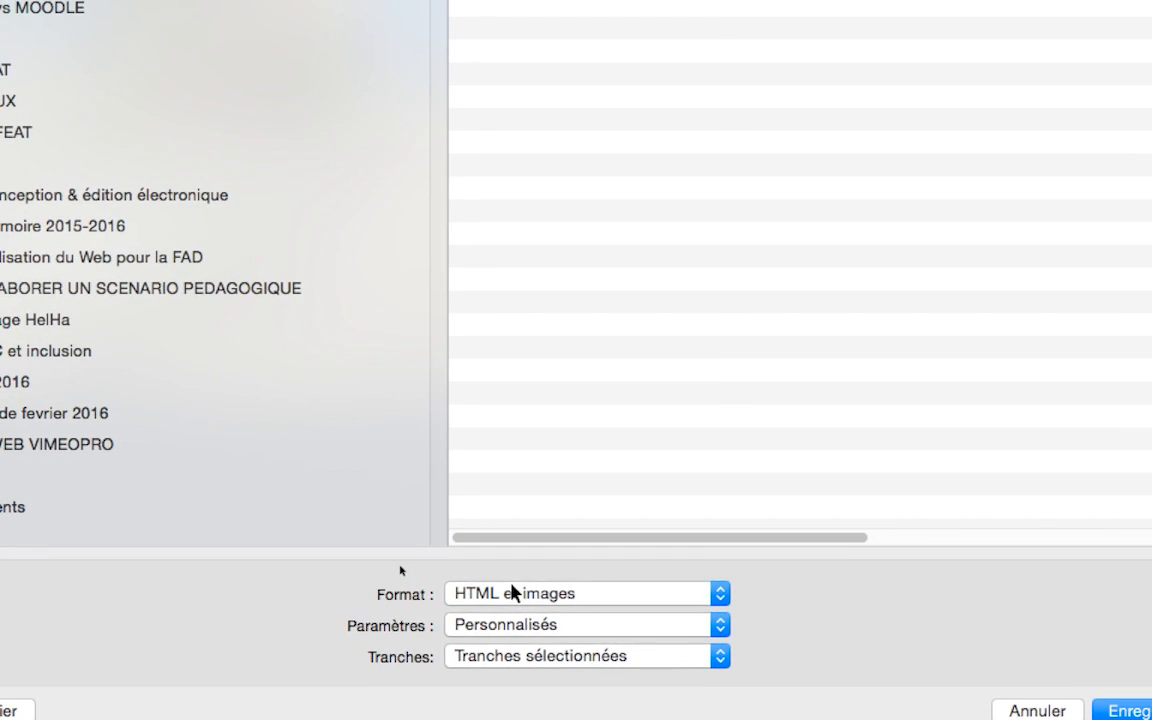
pyautogui.click(492, 543)
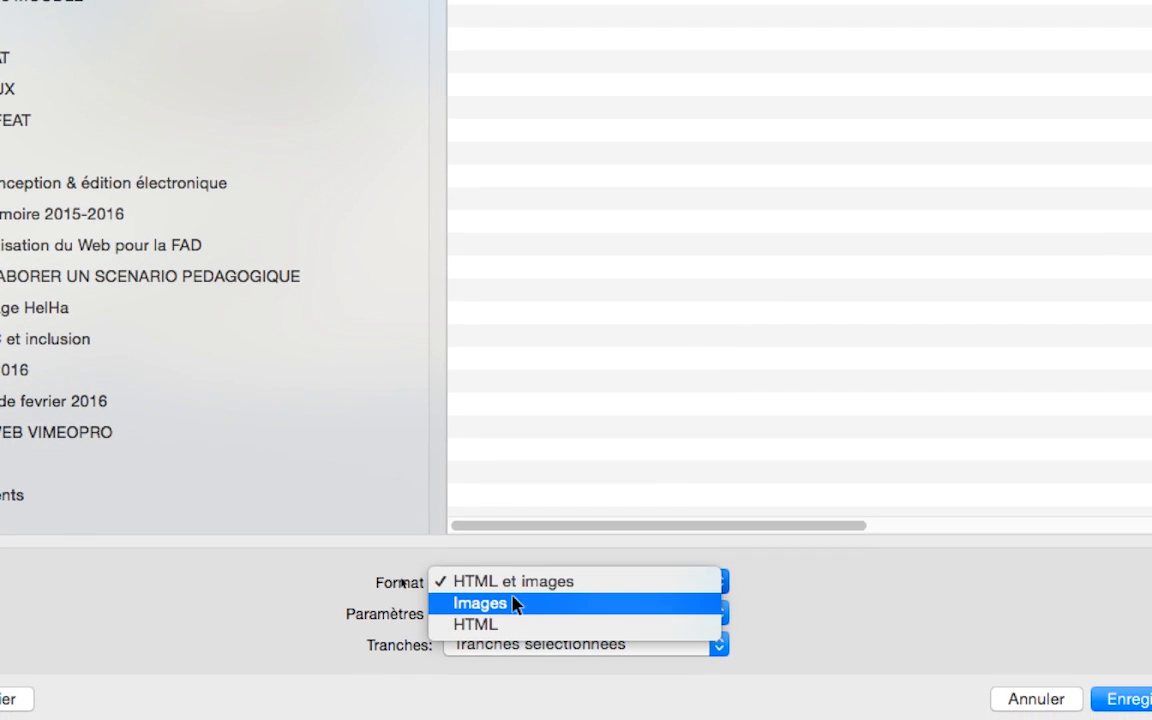
pyautogui.click(515, 604)
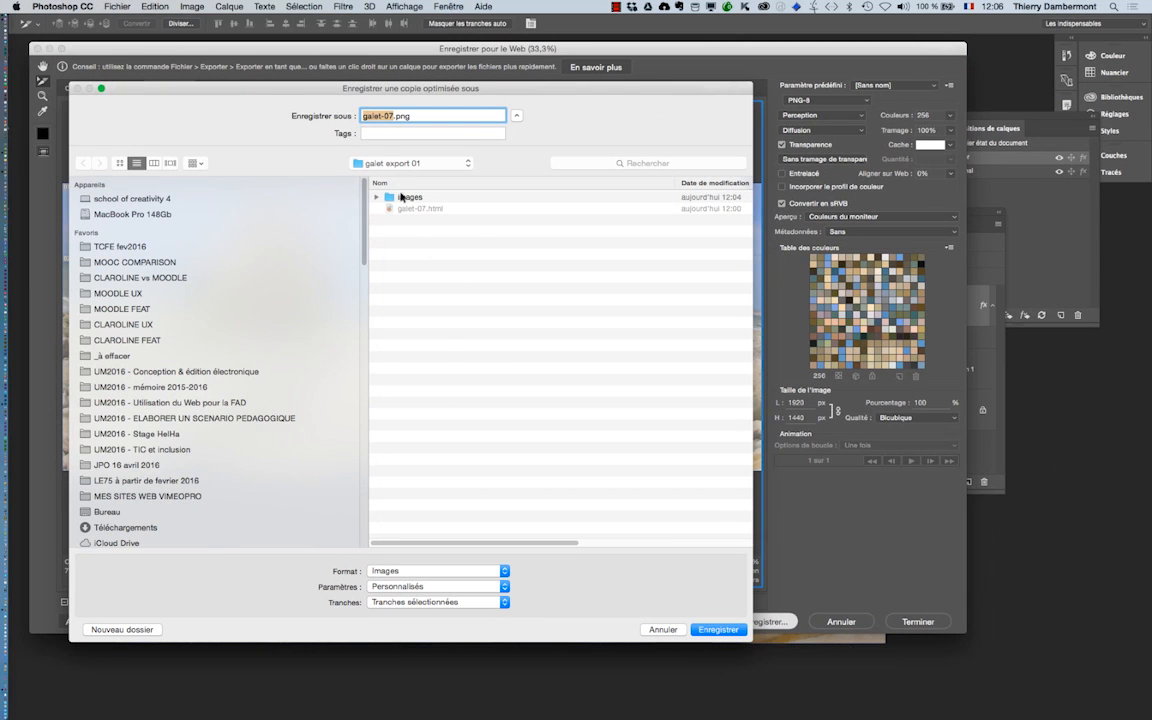
# Keep galet export 01 as the destination folder and save the selected slice under the base name galet-07.png.
pyautogui.click(403, 163)
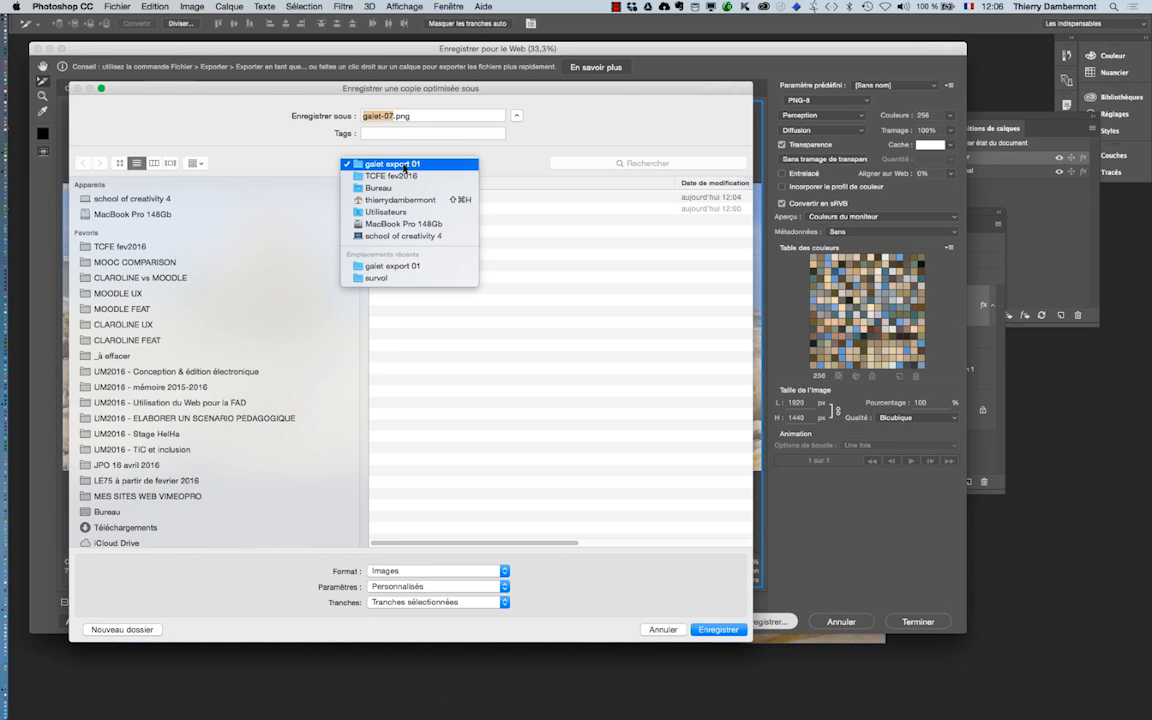
pyautogui.click(403, 163)
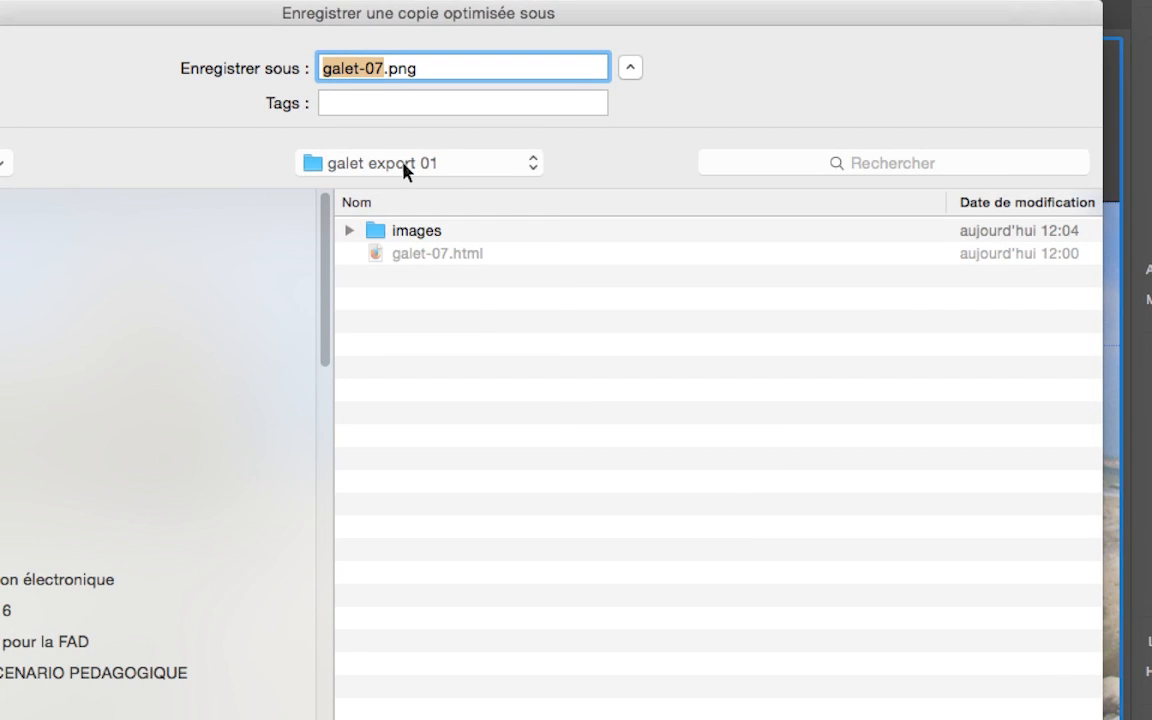
pyautogui.click(403, 163)
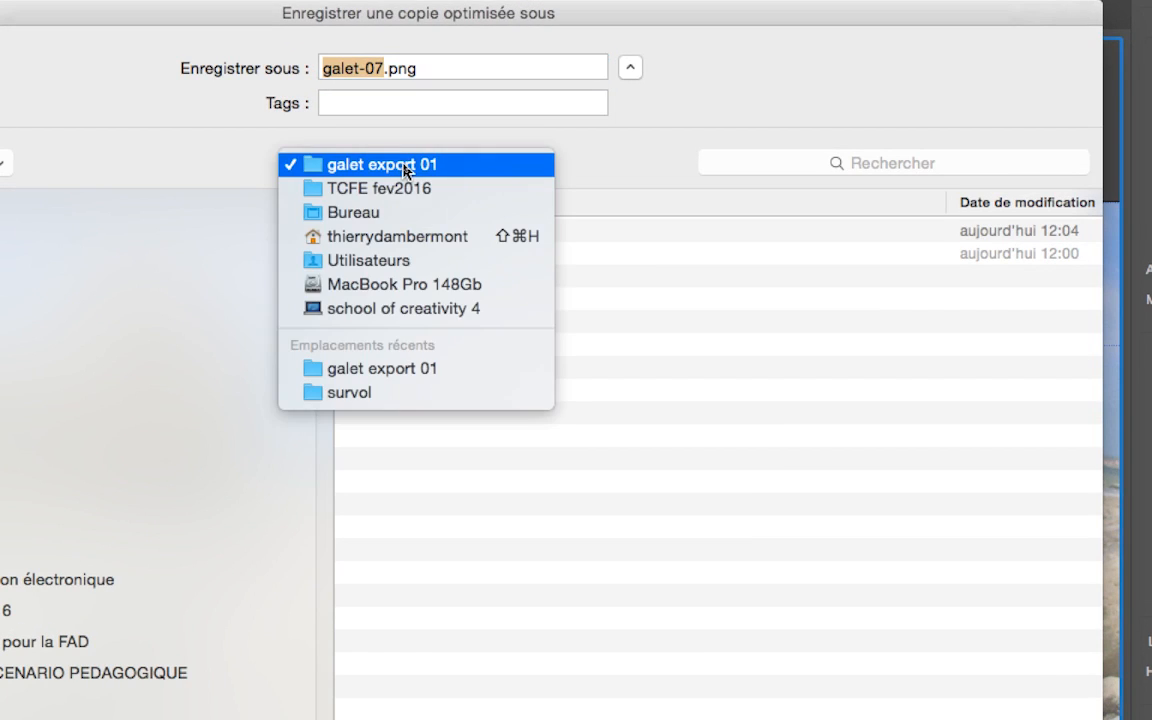
pyautogui.click(426, 166)
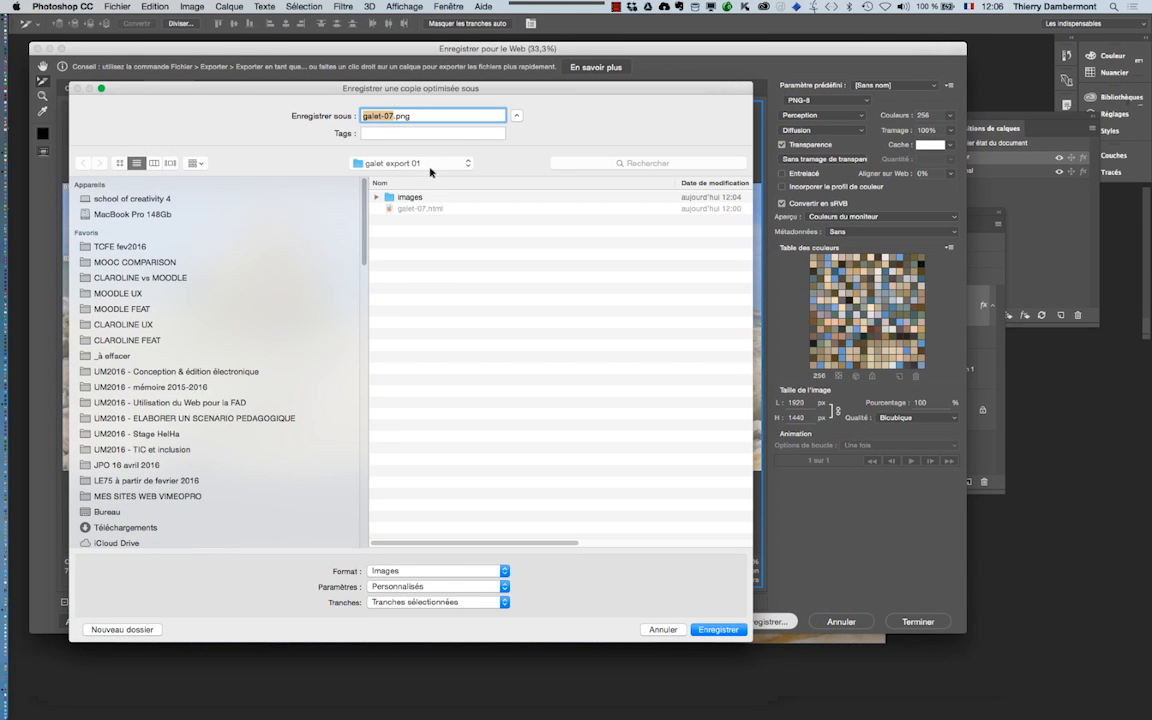
pyautogui.click(737, 634)
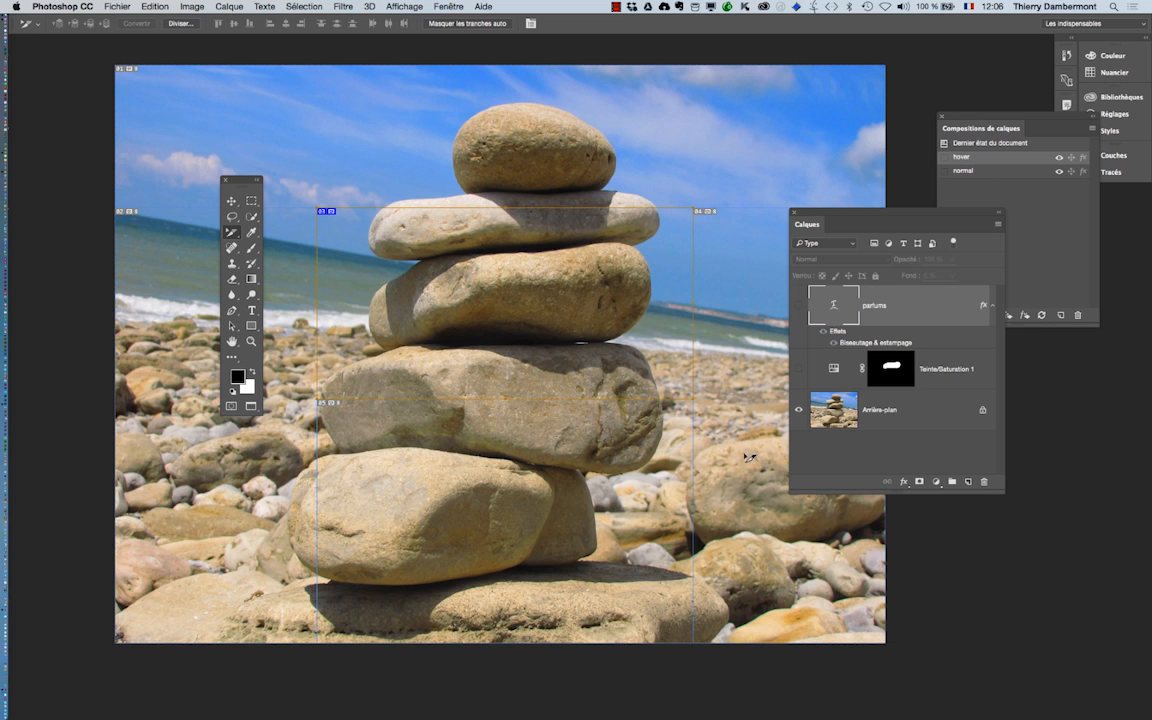
# Switch to Finder, open the images folder inside galet export 01, and display its files as icons.
pyautogui.press('super+Tab')
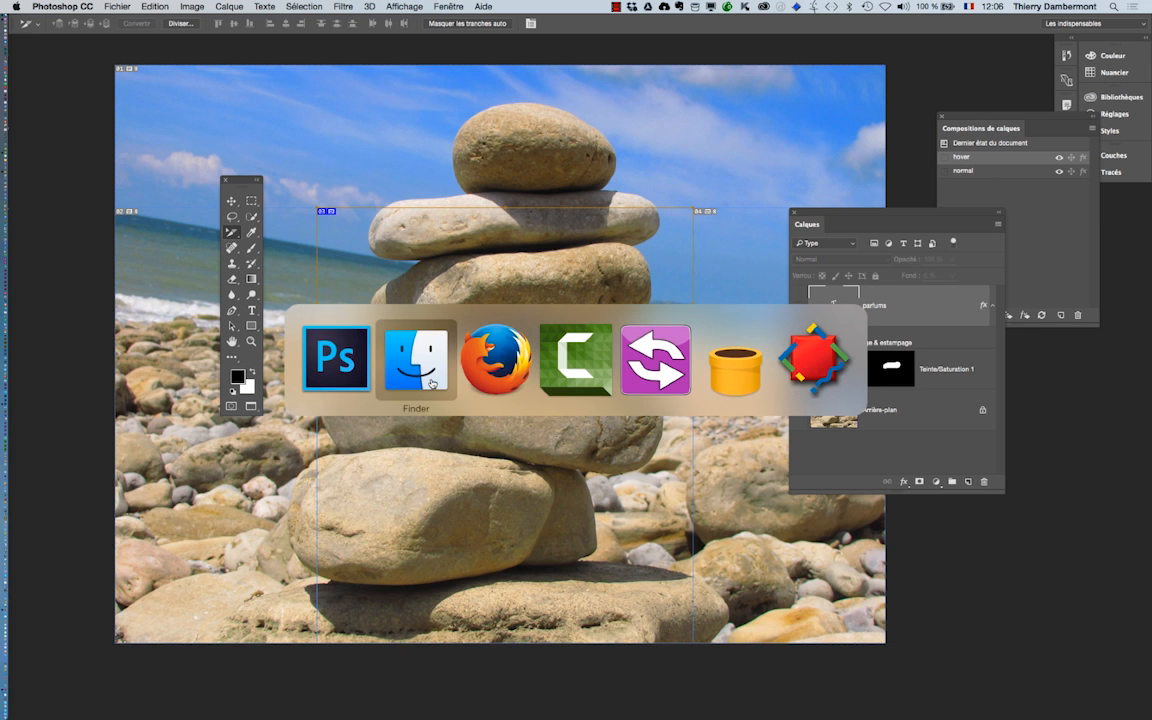
pyautogui.click(432, 383)
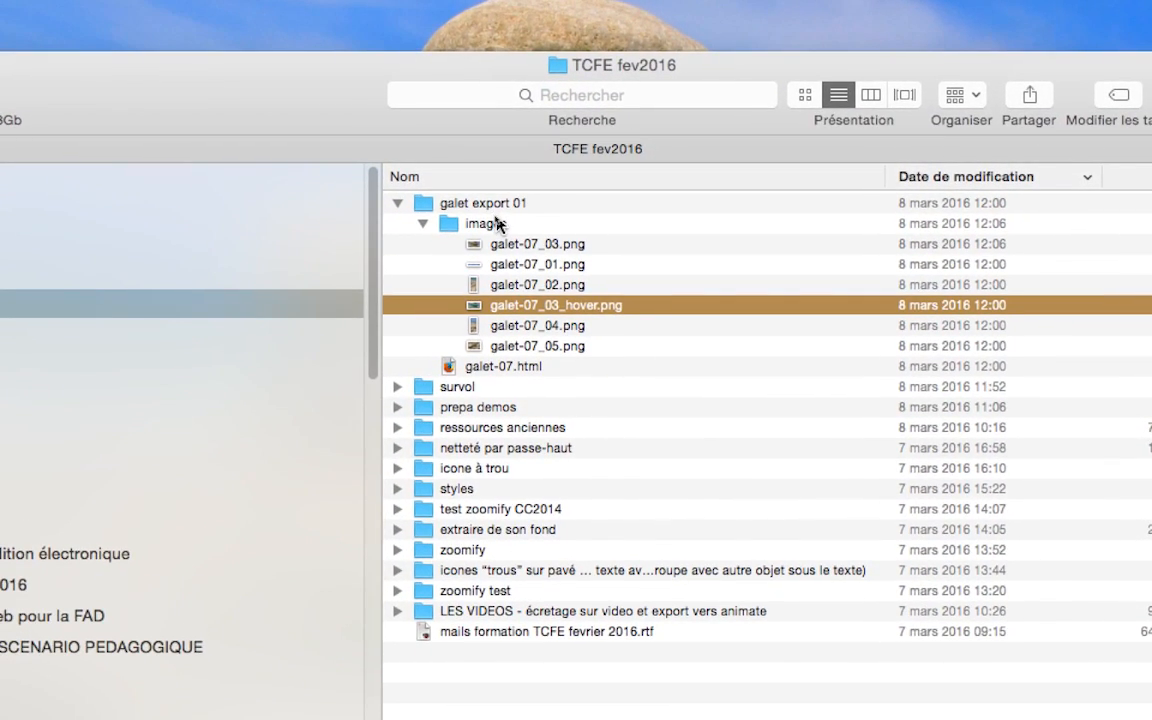
pyautogui.doubleClick(489, 224)
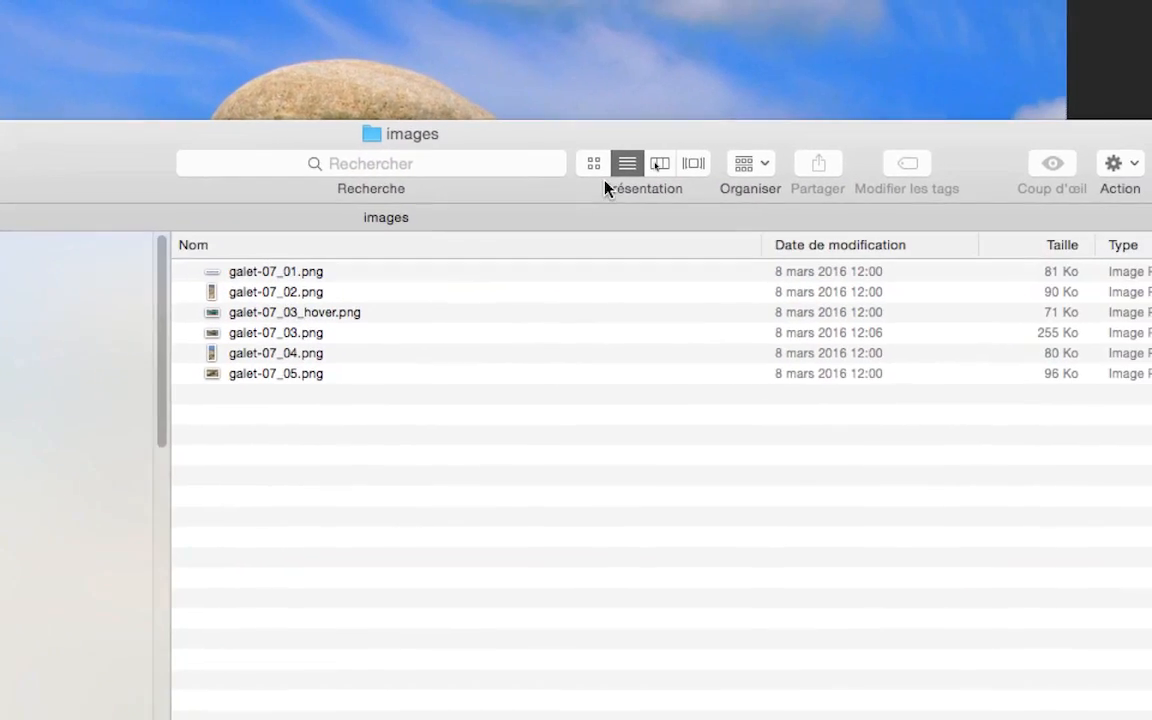
pyautogui.click(596, 165)
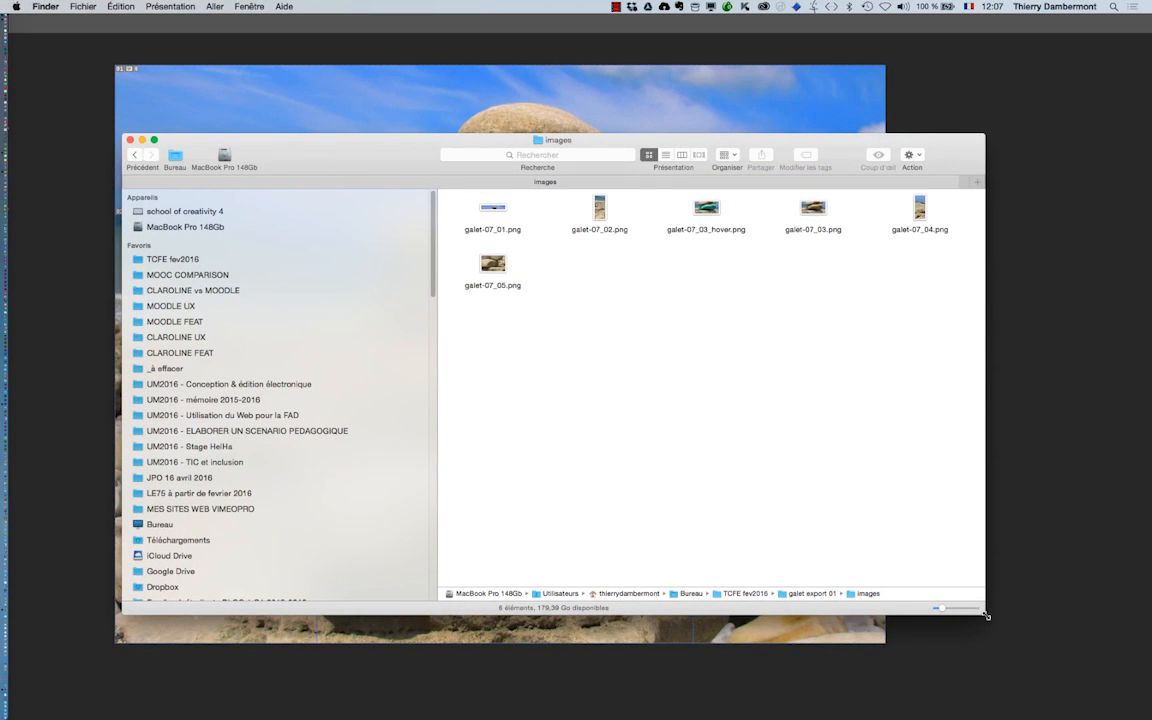
# Enlarge the images window and its thumbnails, and align the icons by type so all the slice images fit.
pyautogui.moveTo(1055, 637)
pyautogui.mouseDown()
pyautogui.moveTo(1022, 634)
pyautogui.moveTo(1041, 635)
pyautogui.mouseUp()
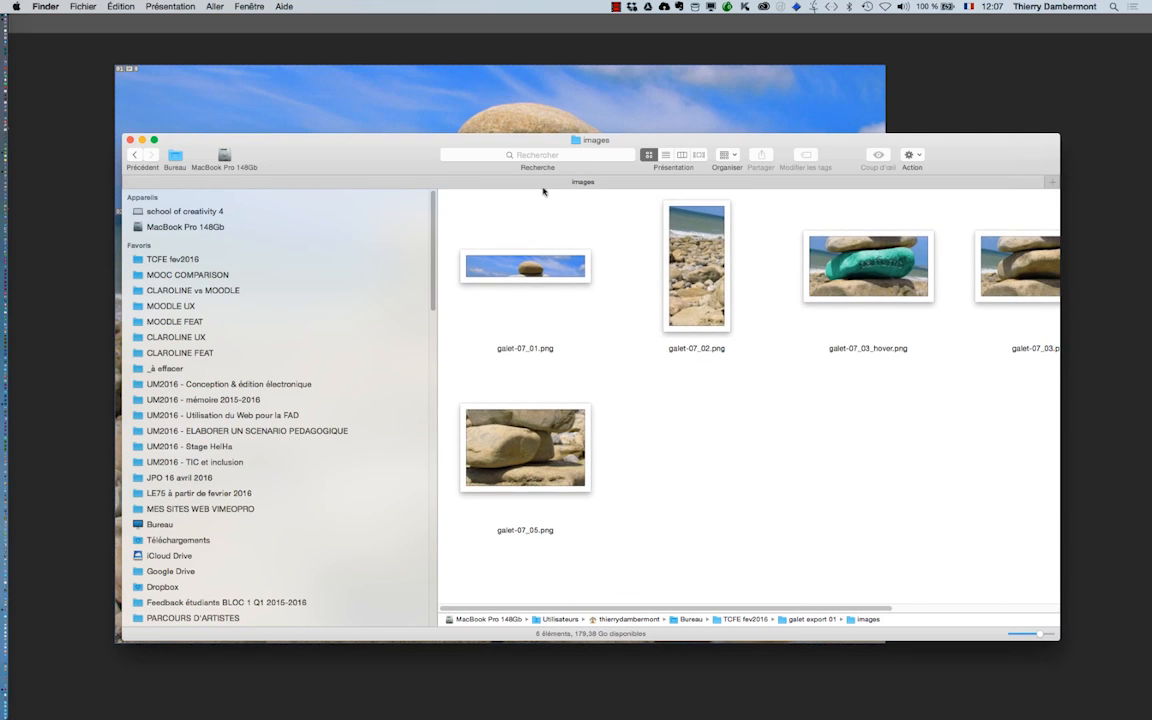
pyautogui.click(172, 6)
pyautogui.moveTo(185, 85)
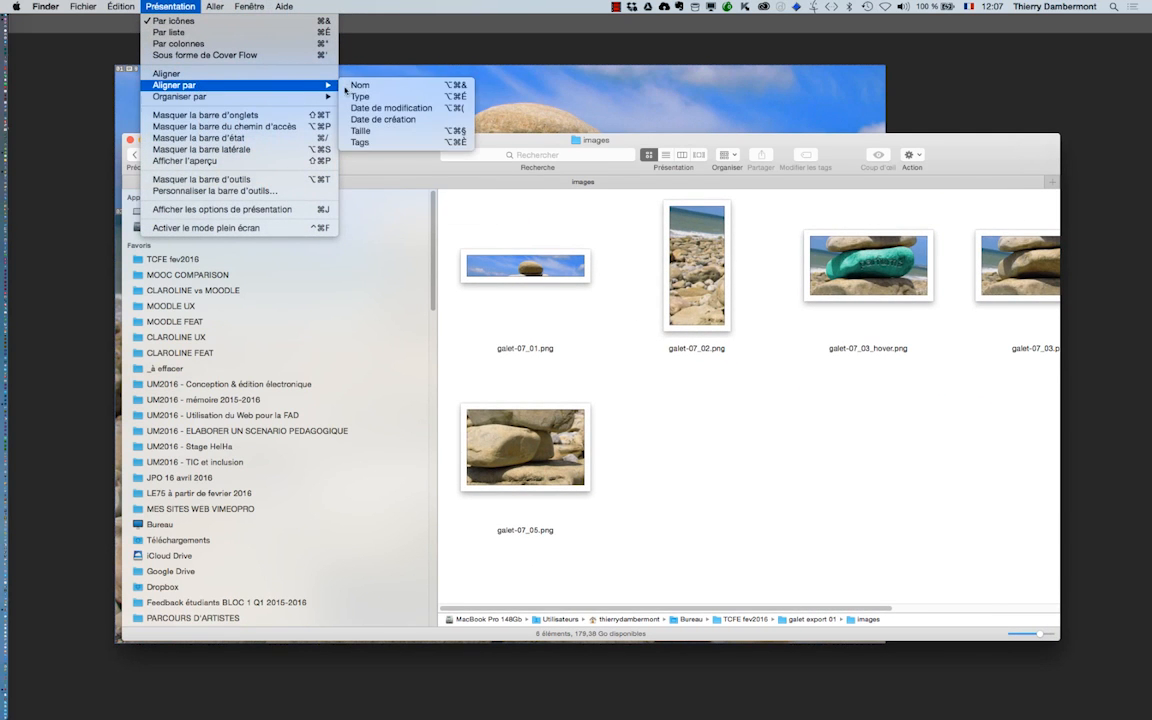
pyautogui.click(362, 97)
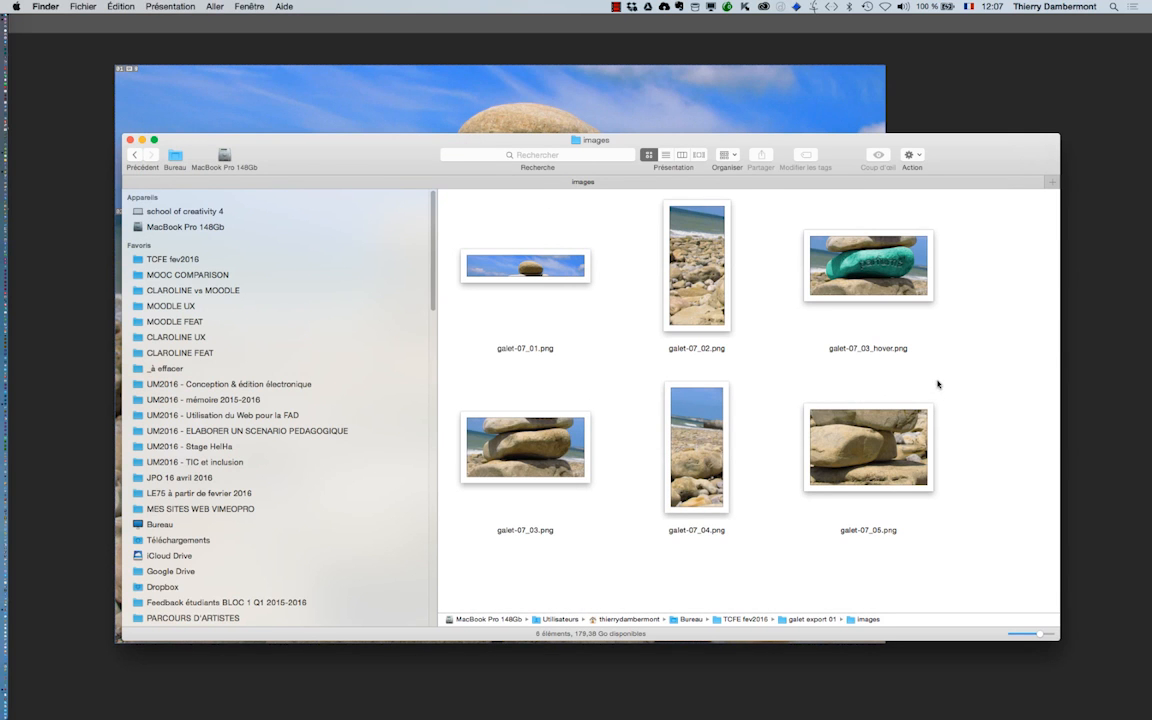